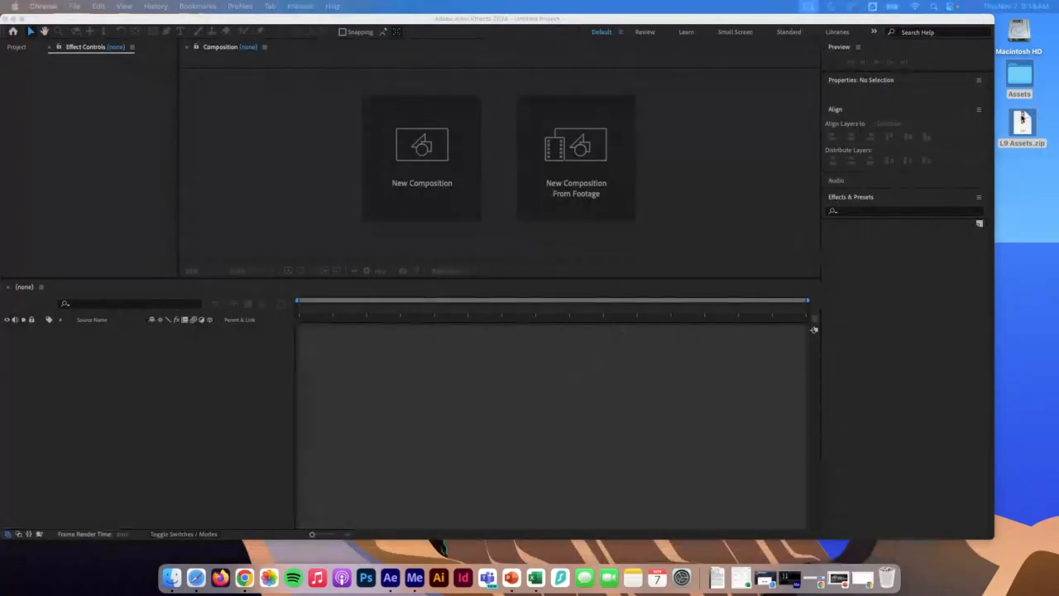
Unzip L9 Assets.zip and preview the Chickadee.mov and MillPond.mov clips in the Assets folder.
key("super+o")
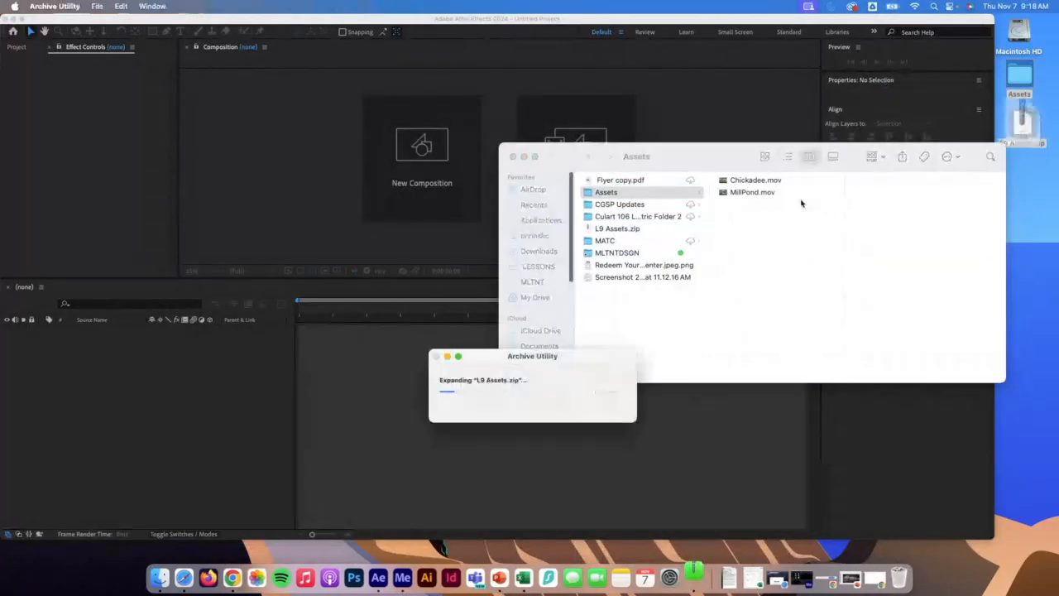
left_click(768, 179)
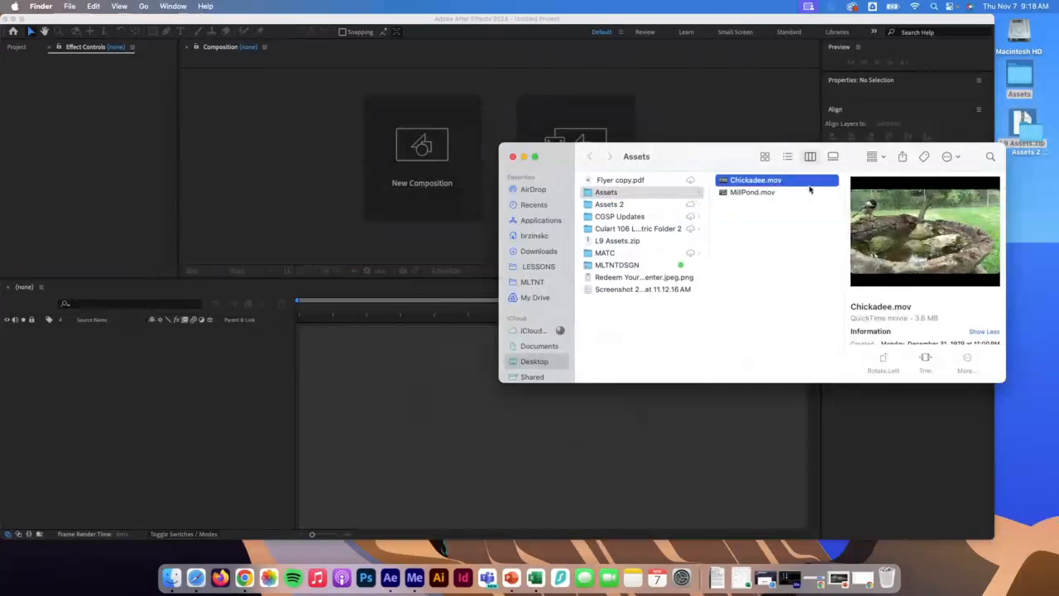
left_click(774, 193)
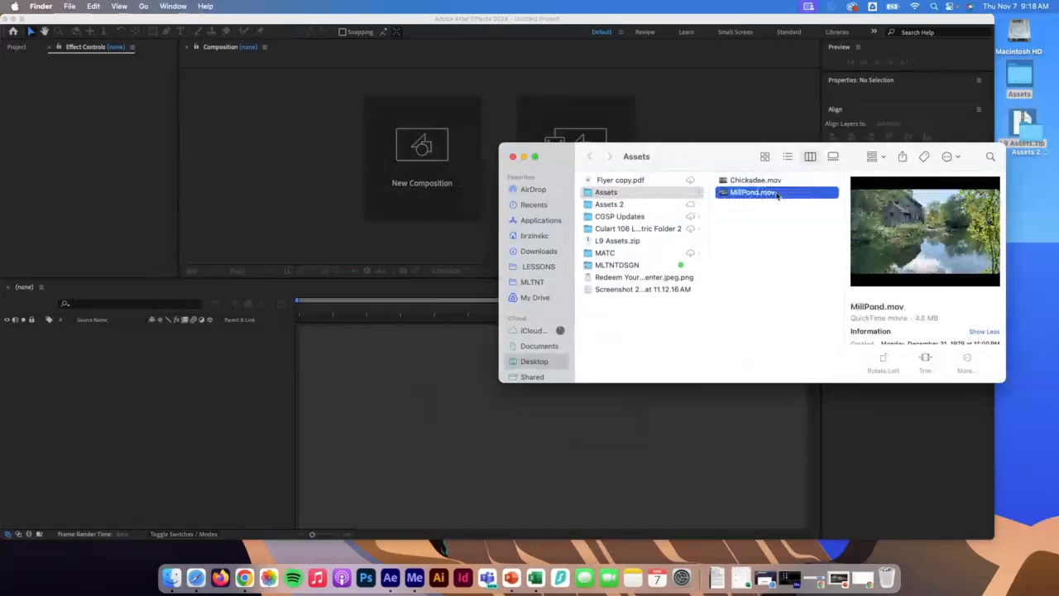
left_click(761, 181)
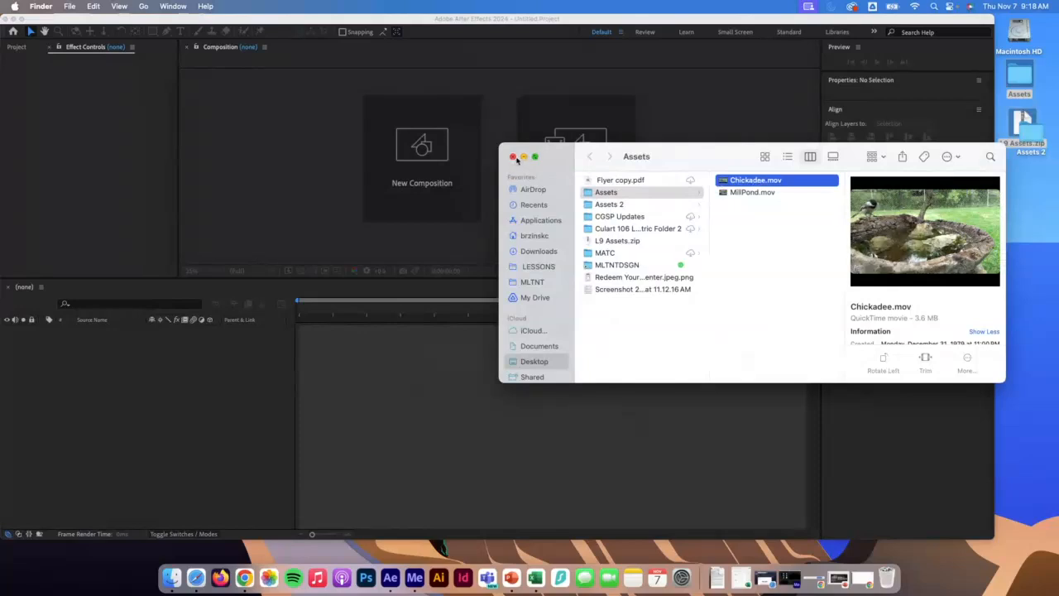
Switch to After Effects and create a new composition from the Chickadee.mov footage in the Assets folder.
mouse_move(920, 242)
mouse_move(981, 272)
left_click(576, 137)
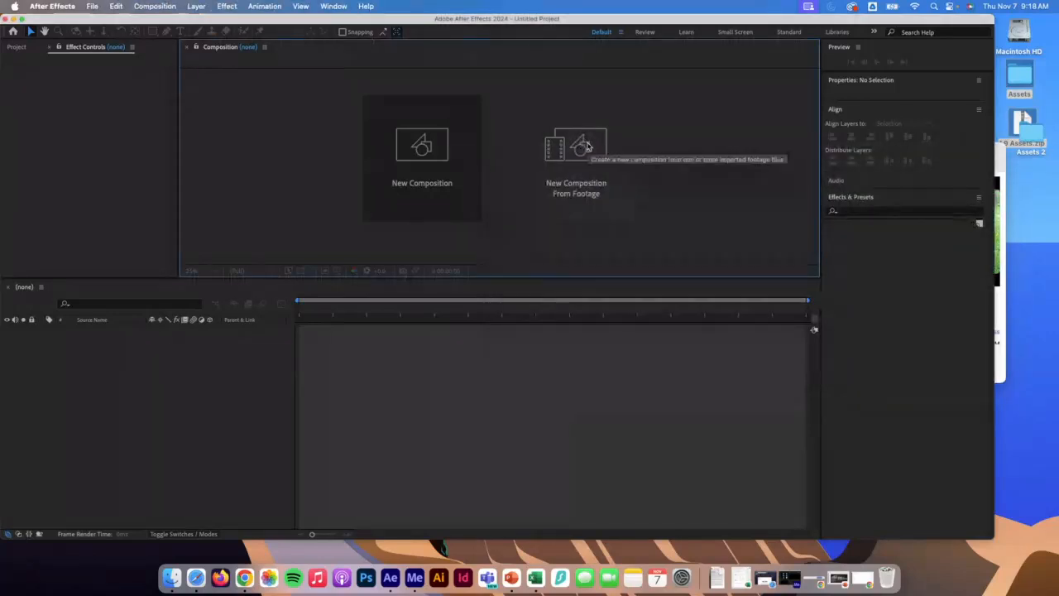
left_click(588, 147)
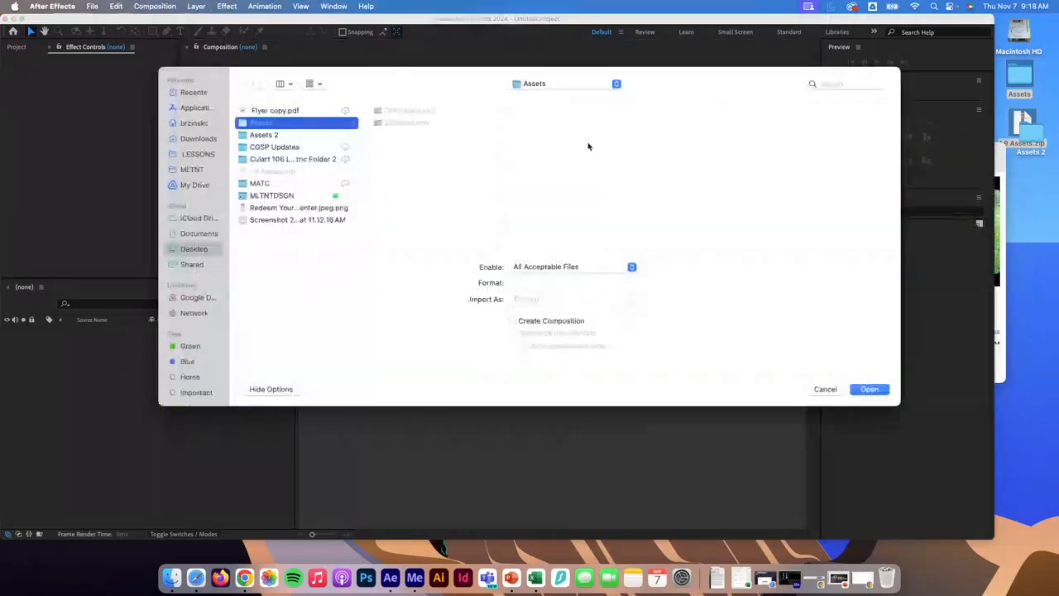
left_click(436, 110)
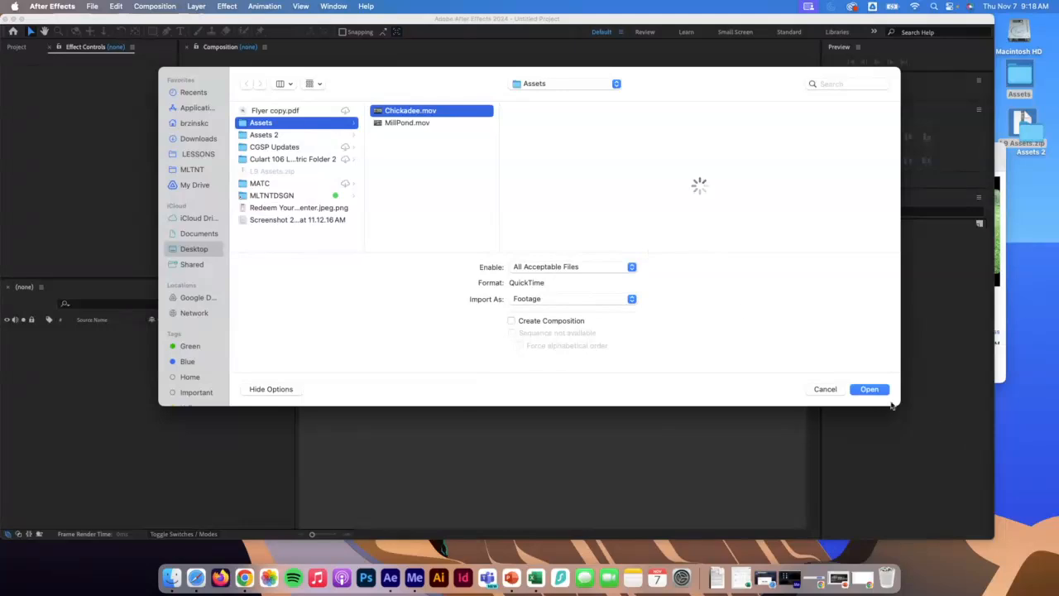
left_click(870, 389)
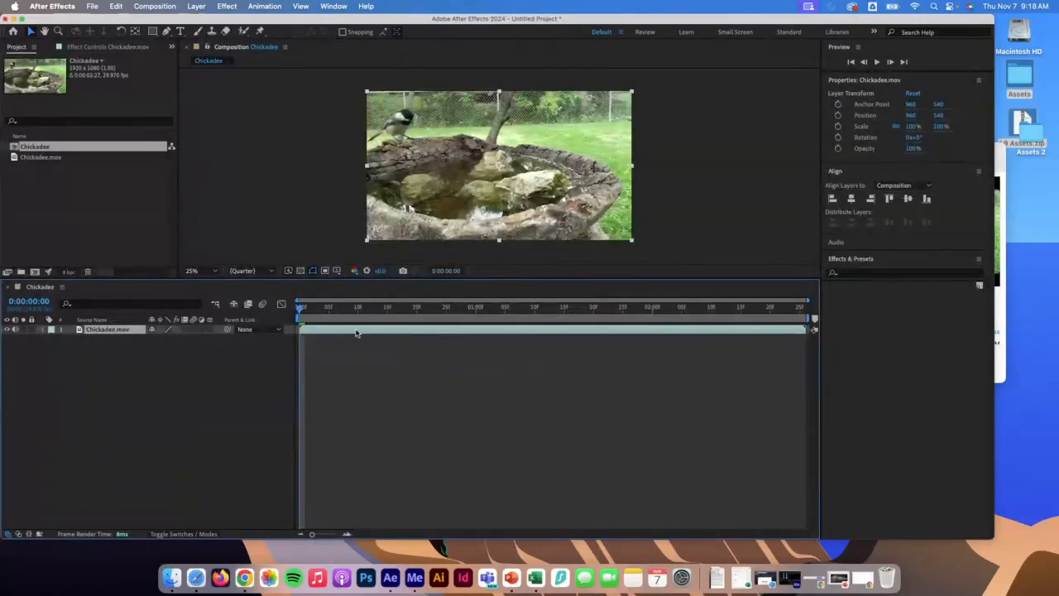
Open the Chickadee.mov layer in its own Layer panel, enlarged and set to Fit magnification.
double_click(356, 331)
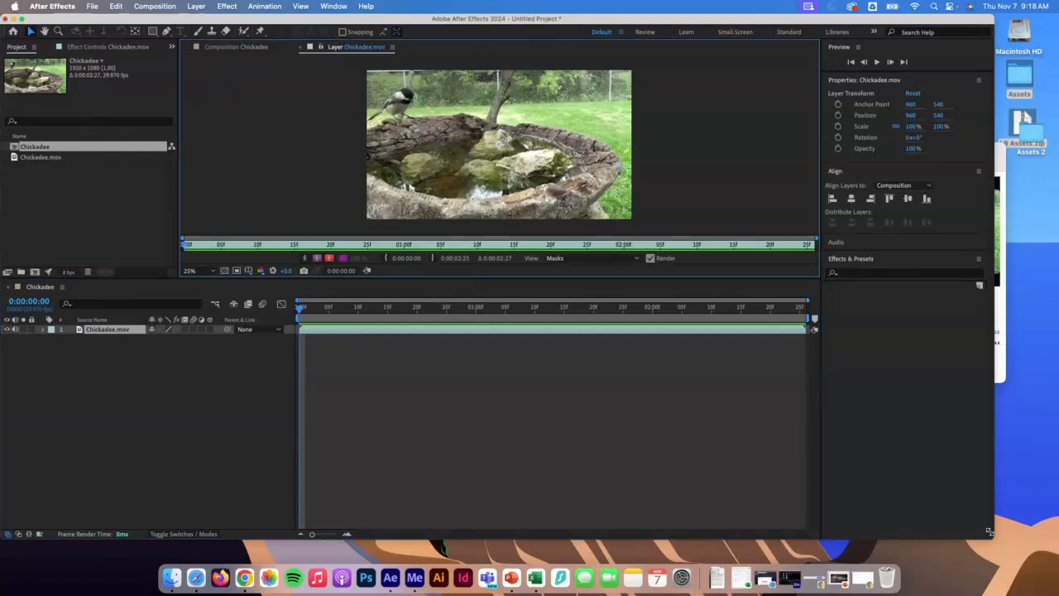
left_click_drag(993, 538, 1054, 563)
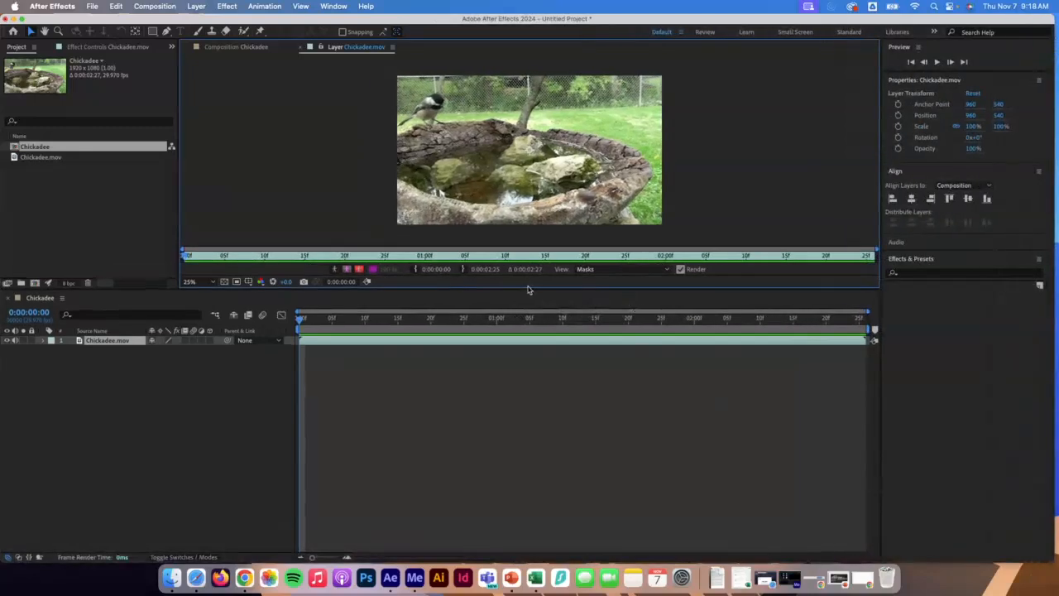
left_click_drag(524, 288, 515, 348)
left_click(200, 342)
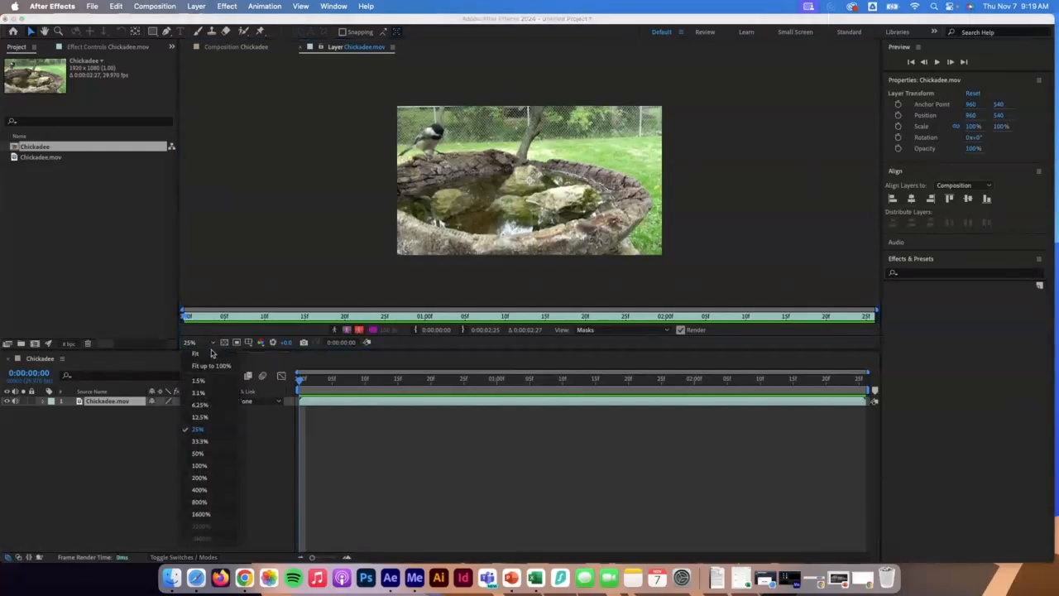
left_click(218, 363)
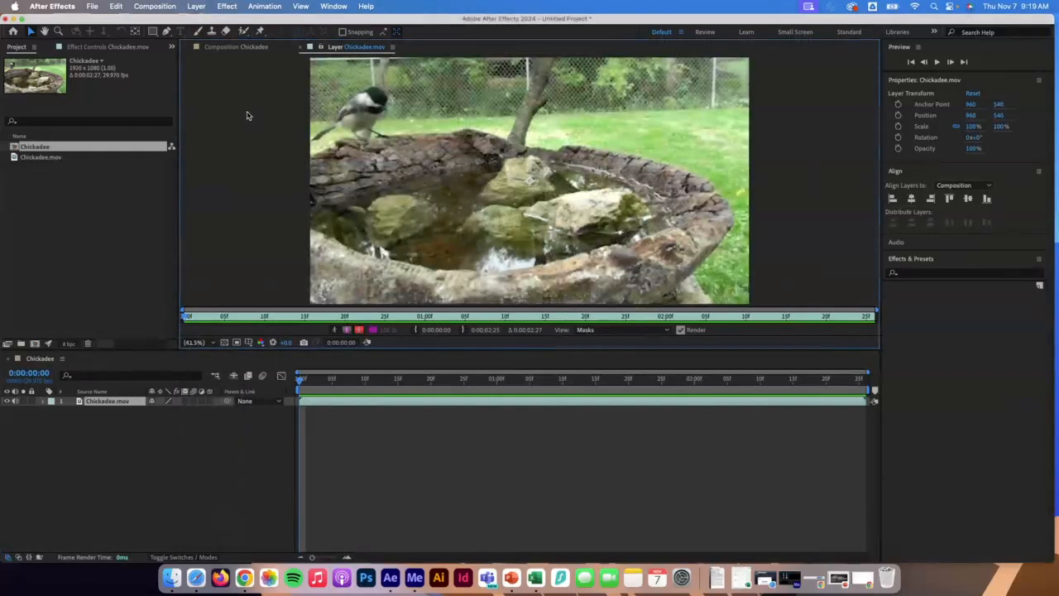
With the Roto Brush tool, paint foreground strokes across the birdbath's water and out to its rim.
left_click(244, 32)
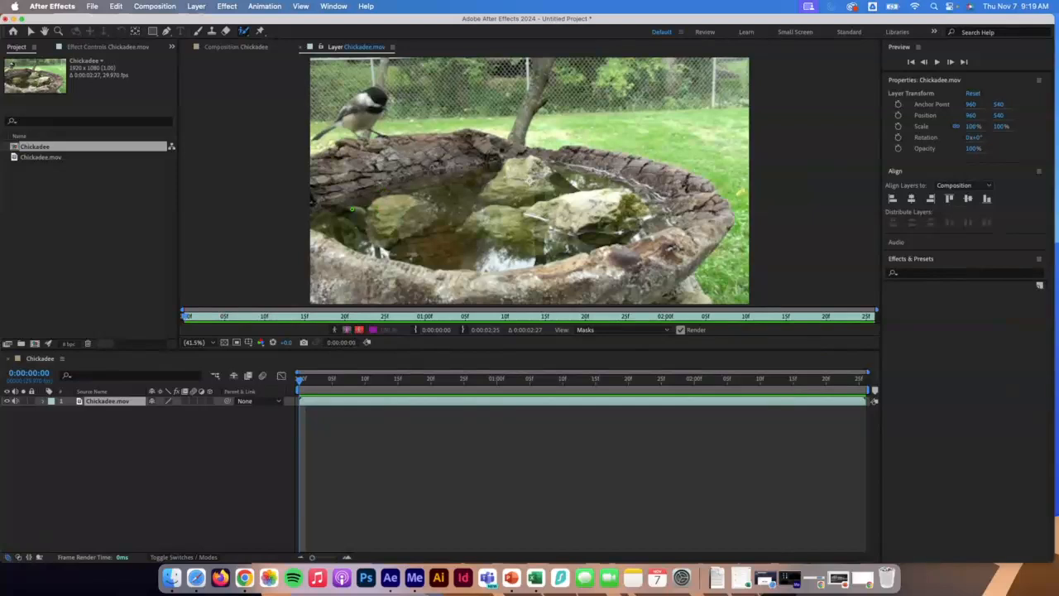
mouse_move(352, 208)
left_mouse_down()
mouse_move(537, 189)
mouse_move(591, 205)
mouse_move(608, 171)
mouse_move(644, 177)
left_mouse_up()
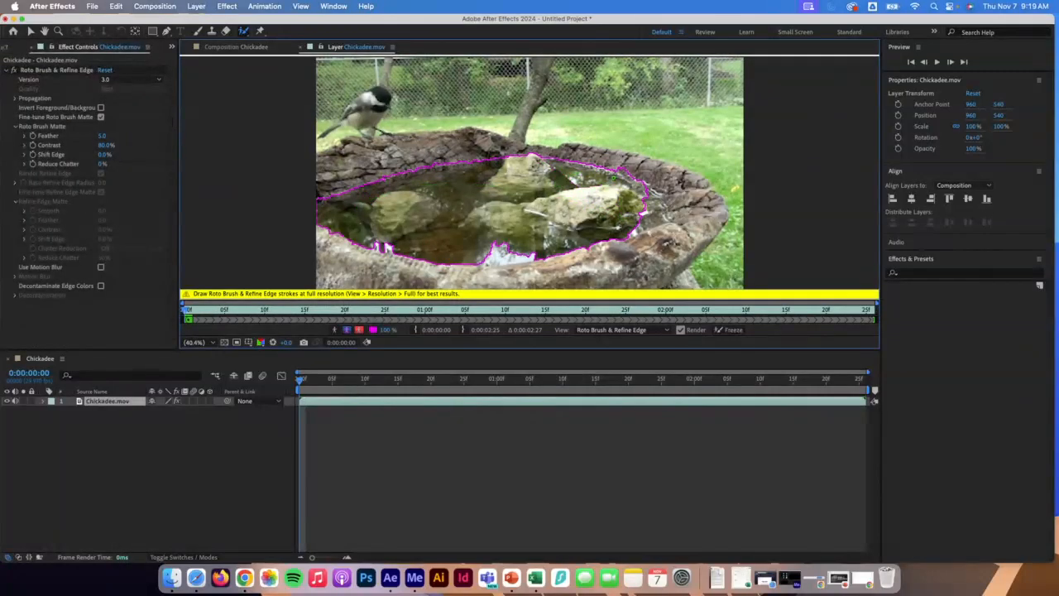
mouse_move(488, 172)
left_mouse_down()
mouse_move(568, 162)
mouse_move(681, 187)
mouse_move(705, 232)
mouse_move(682, 287)
mouse_move(332, 269)
mouse_move(337, 160)
mouse_move(484, 149)
mouse_move(639, 165)
left_mouse_up()
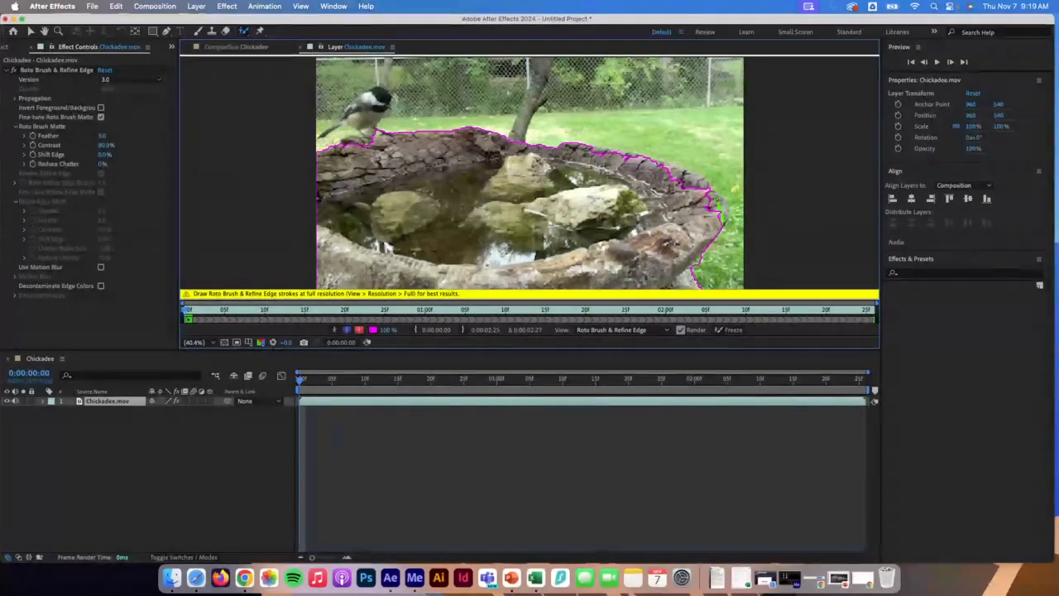
mouse_move(720, 207)
left_mouse_down()
mouse_move(672, 170)
mouse_move(624, 154)
mouse_move(639, 156)
left_mouse_up()
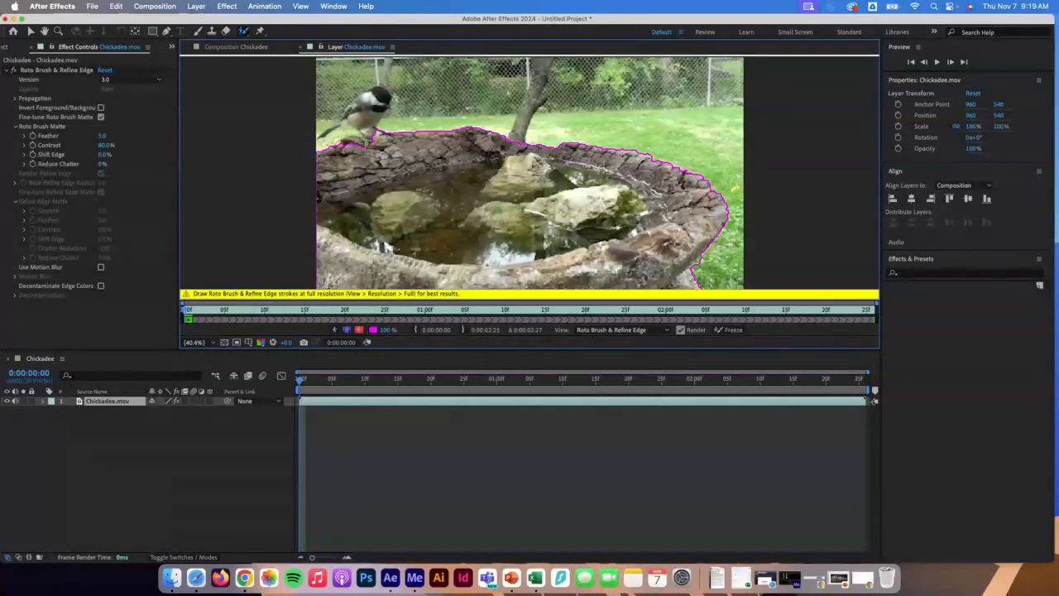
Paint additional Roto Brush strokes over the chickadee on the rim to add it to the foreground selection.
left_click_drag(368, 144, 343, 143)
left_click_drag(378, 97, 364, 115)
left_click_drag(340, 126, 322, 136)
left_click_drag(337, 118, 319, 145)
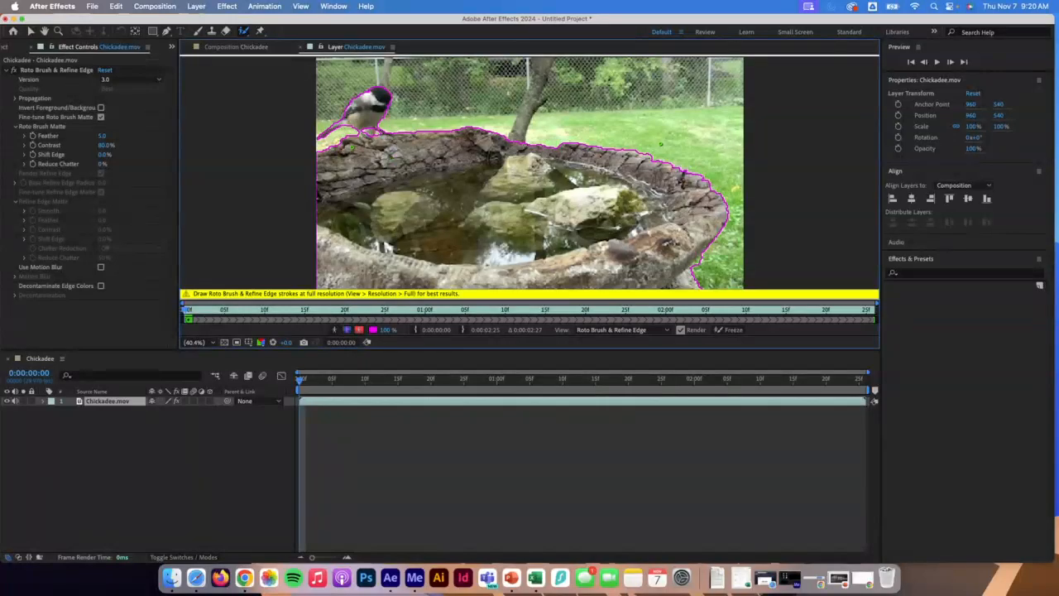
left_click_drag(622, 142, 654, 157)
Toggle the alpha and overlay views to inspect the matte, then return to the normal view.
left_click(335, 330)
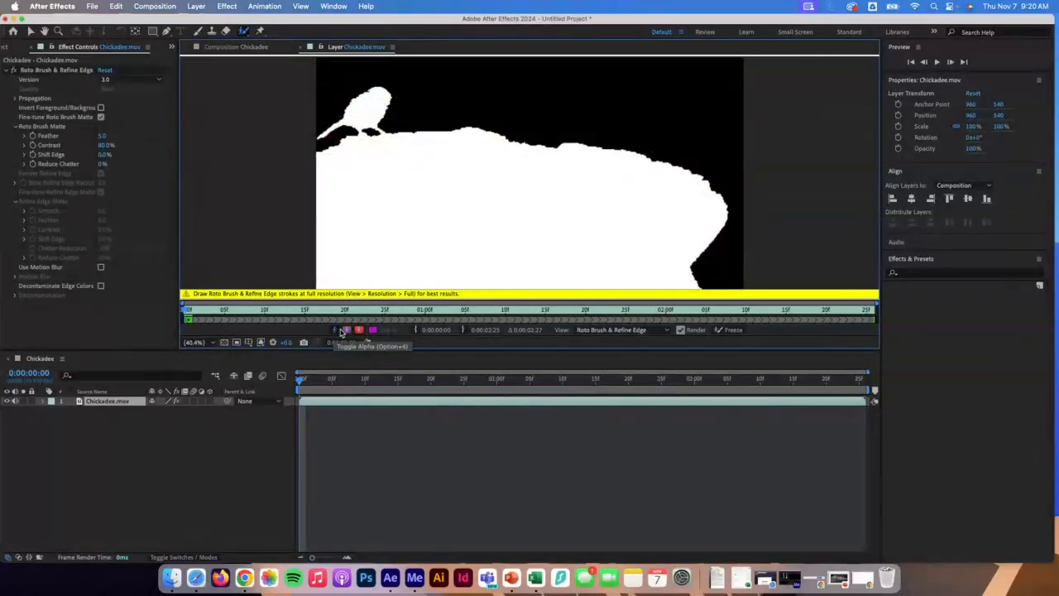
left_click(346, 330)
left_click(357, 331)
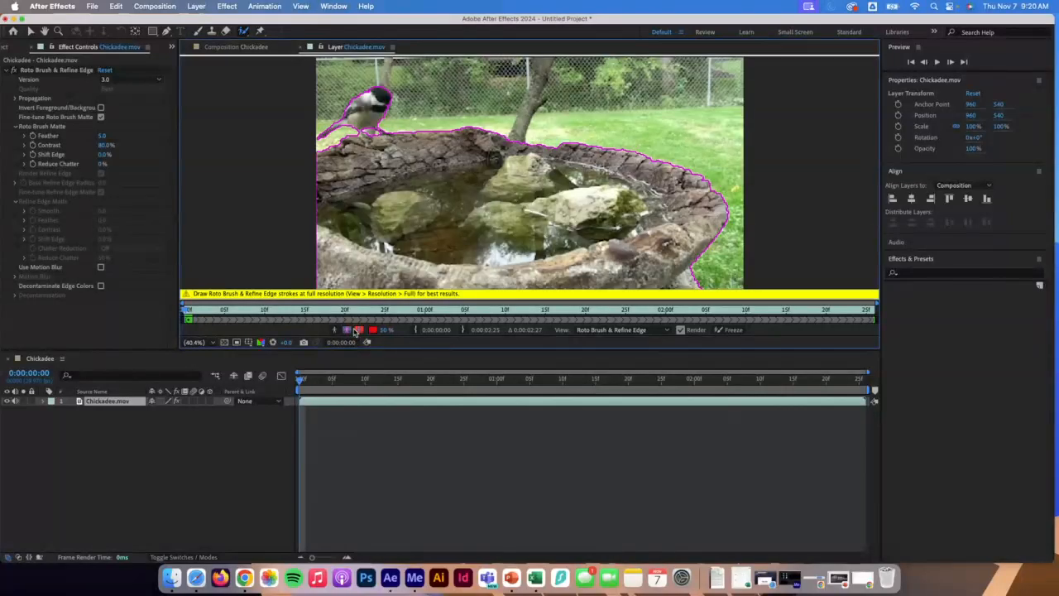
left_click(346, 330)
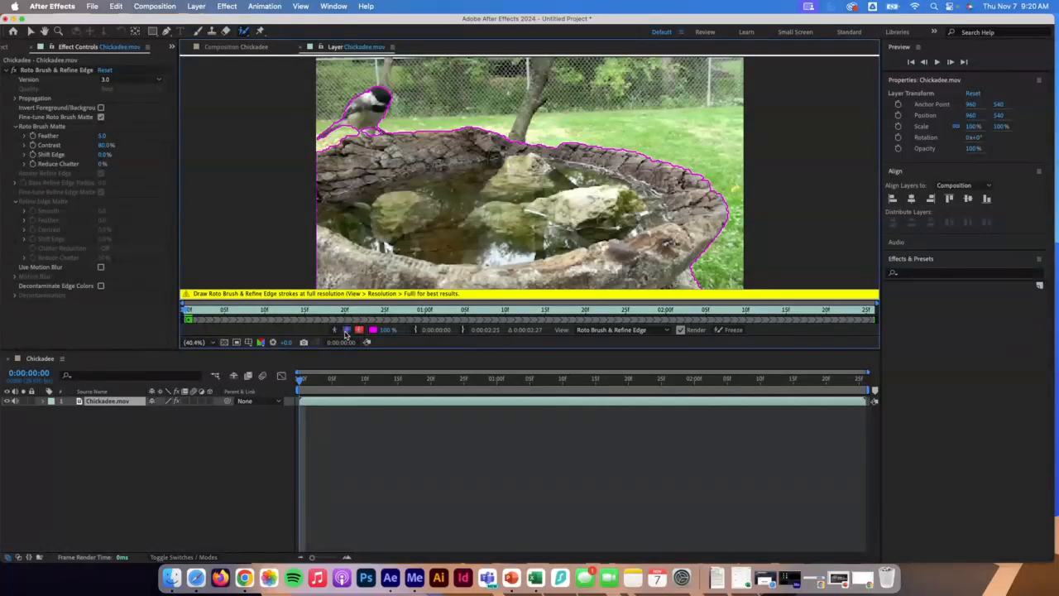
Step forward frame by frame through the whole clip to propagate the Roto Brush selection.
key("Page_Down")
key("Page_Down")
key("Page_Down")
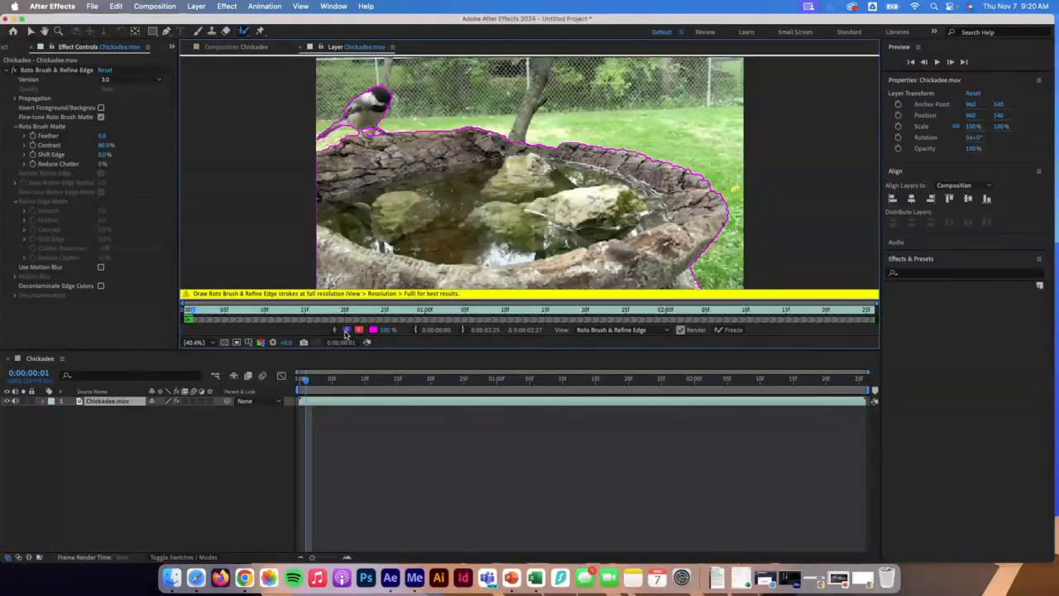
key("Page_Down")
key("Page_Down")
key("Page_Down")
key("Page_Down")
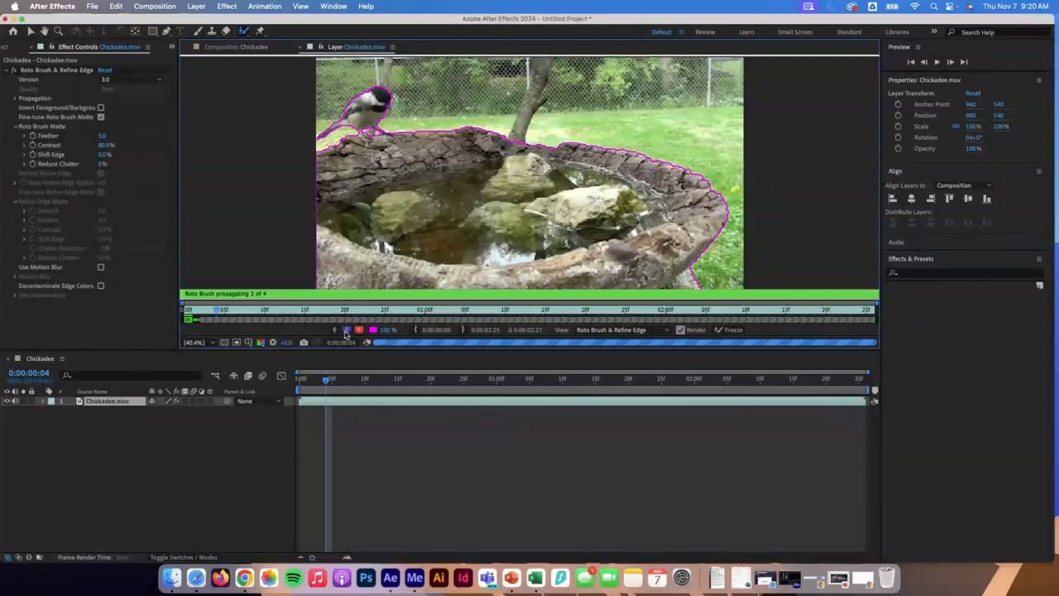
key("Page_Down")
key("Page_Down")
key("Page_Down")
key("Page_Down")
key("Page_Down")
key("Page_Down")
key("Page_Down")
key("Page_Down")
key("Page_Down")
key("Page_Down")
key("Page_Down")
key("Page_Down")
key("Page_Down")
key("Page_Down")
key("Page_Down")
key("Page_Down")
key("Page_Down")
key("Page_Down")
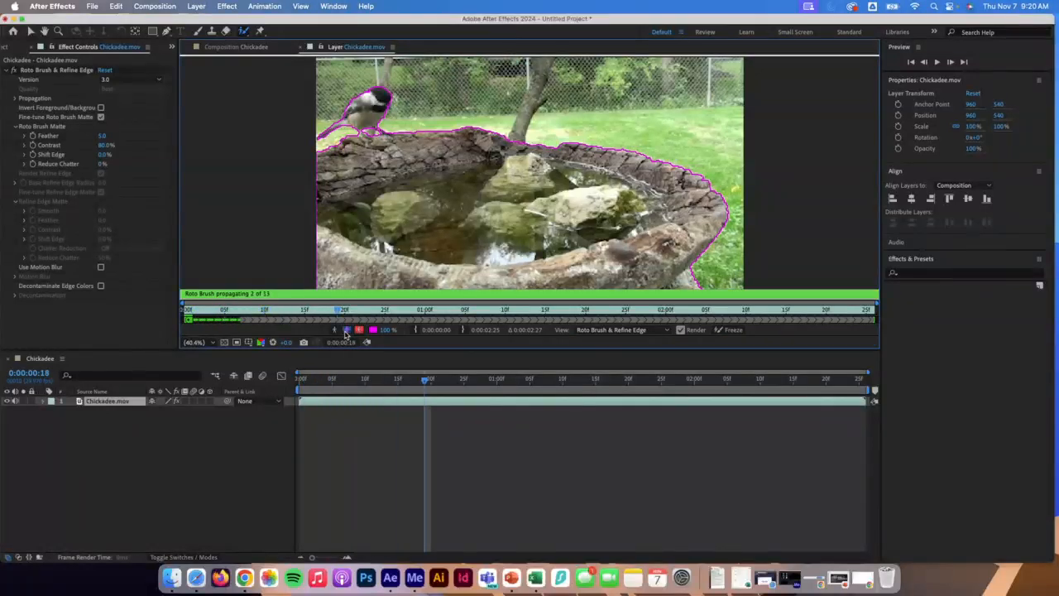
key("Page_Down")
key("Page_Down")
key("Page_Down")
key("Page_Down")
key("Page_Down")
key("Page_Down")
key("Page_Down")
key("Page_Down")
key("Page_Down")
key("Page_Down")
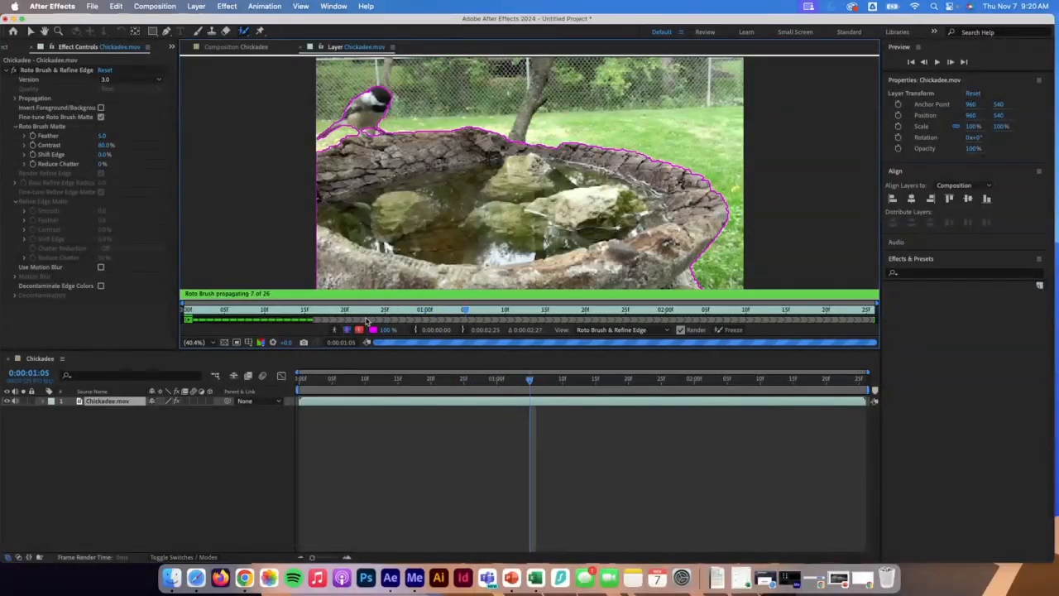
key("Page_Down")
key("Page_Down")
key("Page_Down")
key("Page_Down")
key("Page_Down")
key("Page_Down")
key("Page_Down")
key("Page_Down")
key("Page_Down")
key("Page_Down")
key("Page_Down")
key("Page_Down")
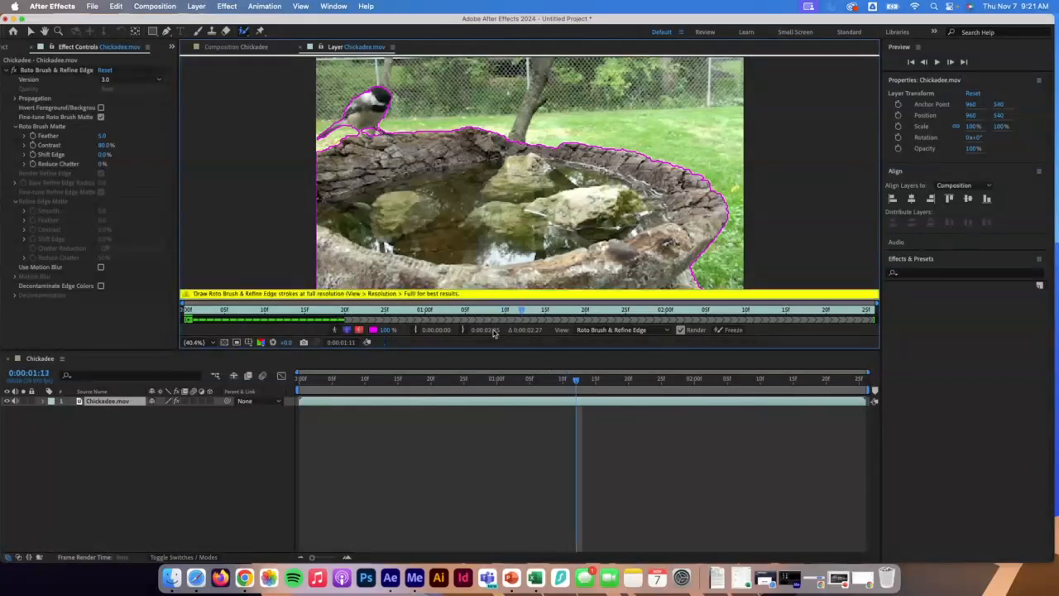
key("Page_Down")
key("Page_Down")
key("Page_Down")
key("Page_Down")
key("Page_Down")
key("Page_Down")
key("Page_Down")
key("Page_Down")
key("Page_Down")
key("Page_Down")
key("Page_Down")
key("Page_Down")
key("Page_Down")
key("Page_Down")
key("Page_Down")
key("Page_Down")
key("Page_Down")
key("Page_Down")
key("Page_Down")
key("Page_Down")
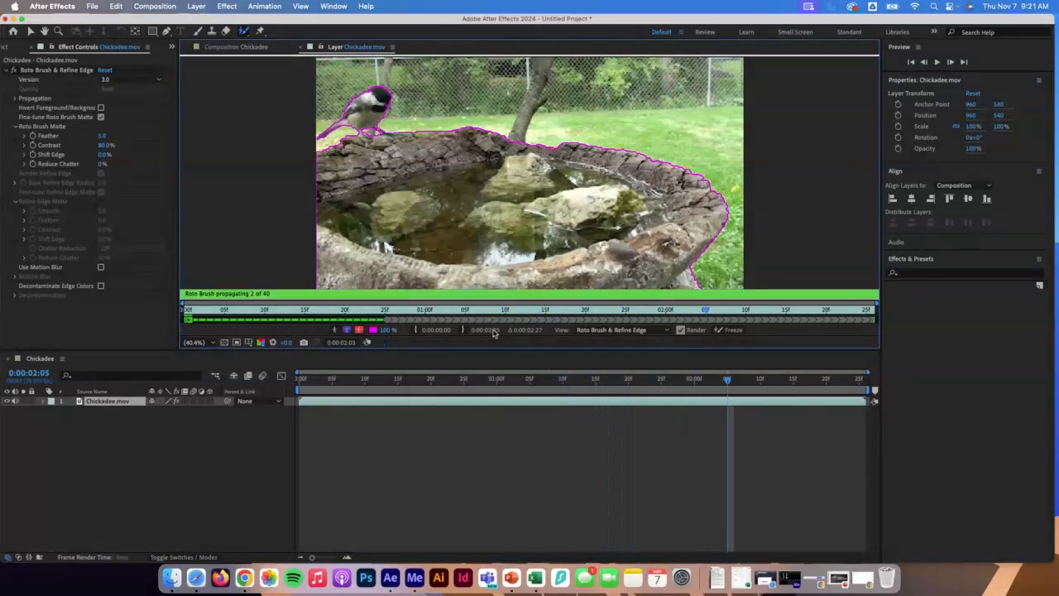
key("Page_Down")
key("Page_Down")
key("Page_Down")
key("Page_Down")
key("Page_Down")
key("Page_Down")
key("Page_Down")
key("Page_Down")
key("Page_Down")
key("Page_Down")
key("Page_Down")
key("Page_Down")
key("Page_Down")
key("Page_Down")
key("Page_Down")
key("Page_Down")
key("Page_Down")
key("Page_Down")
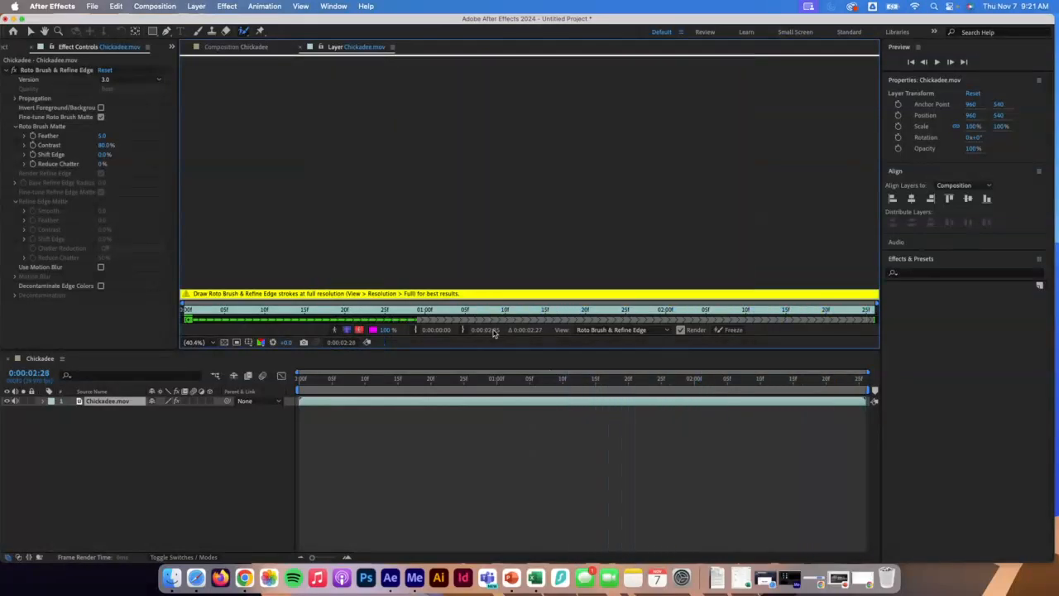
At frame 0:00:00:19, paint Roto Brush strokes to correct the chickadee's selection.
mouse_move(365, 380)
left_mouse_down()
mouse_move(305, 383)
mouse_move(425, 383)
left_mouse_up()
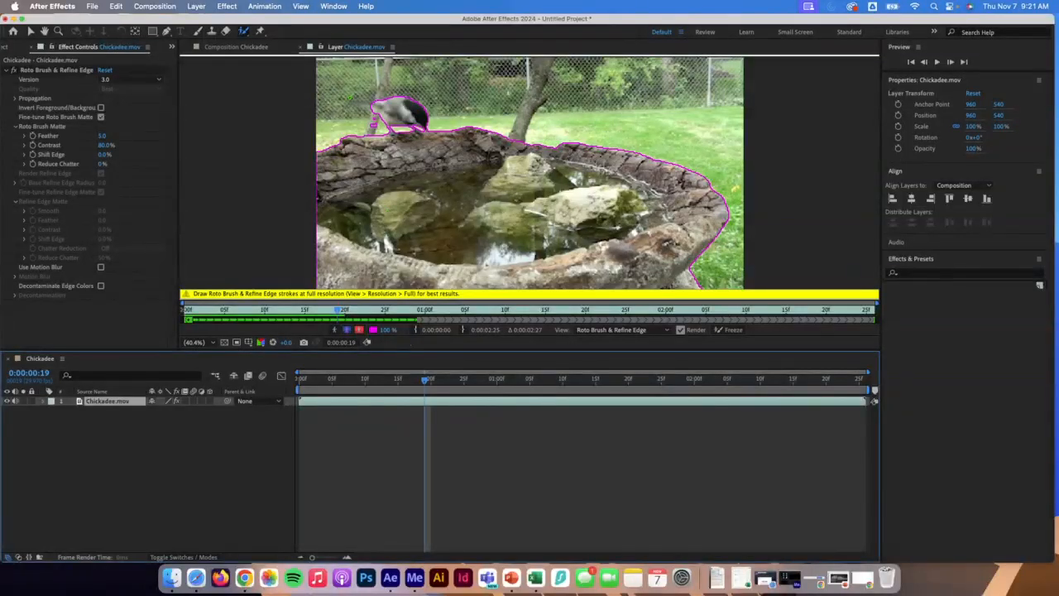
left_click_drag(377, 104, 352, 103)
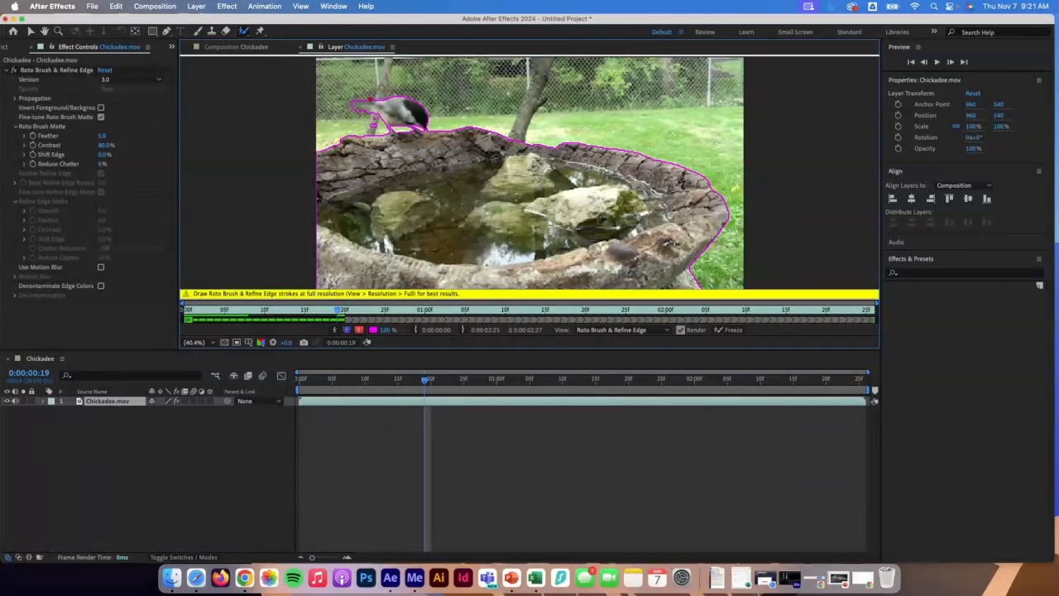
left_click_drag(355, 107, 364, 110)
Play and scrub through the clip to review the propagated selection, returning to the first frame.
key("space")
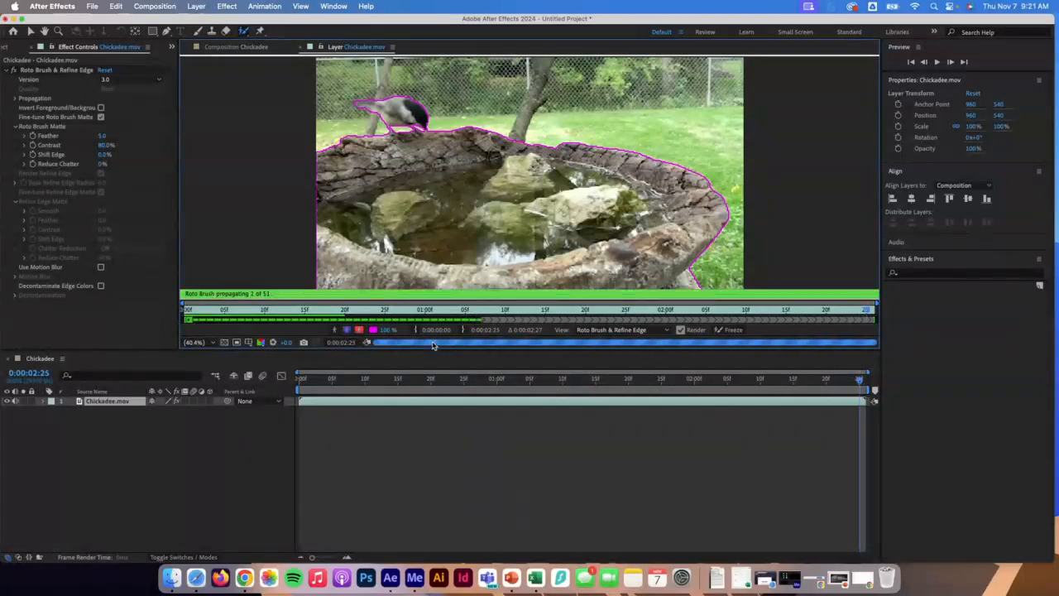
left_click(330, 379)
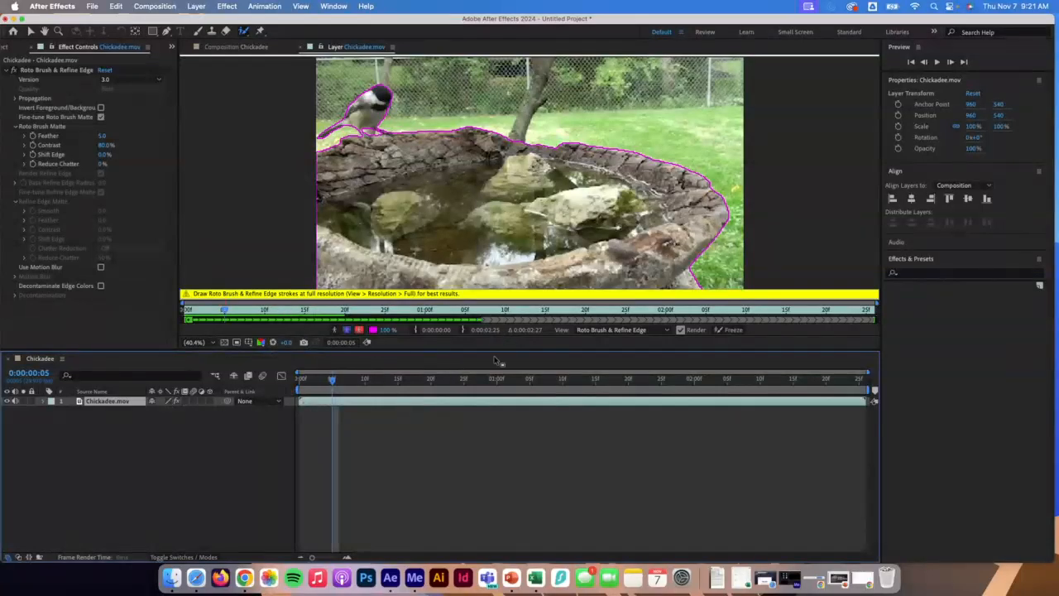
mouse_move(405, 382)
left_mouse_down()
mouse_move(865, 388)
mouse_move(856, 389)
left_mouse_up()
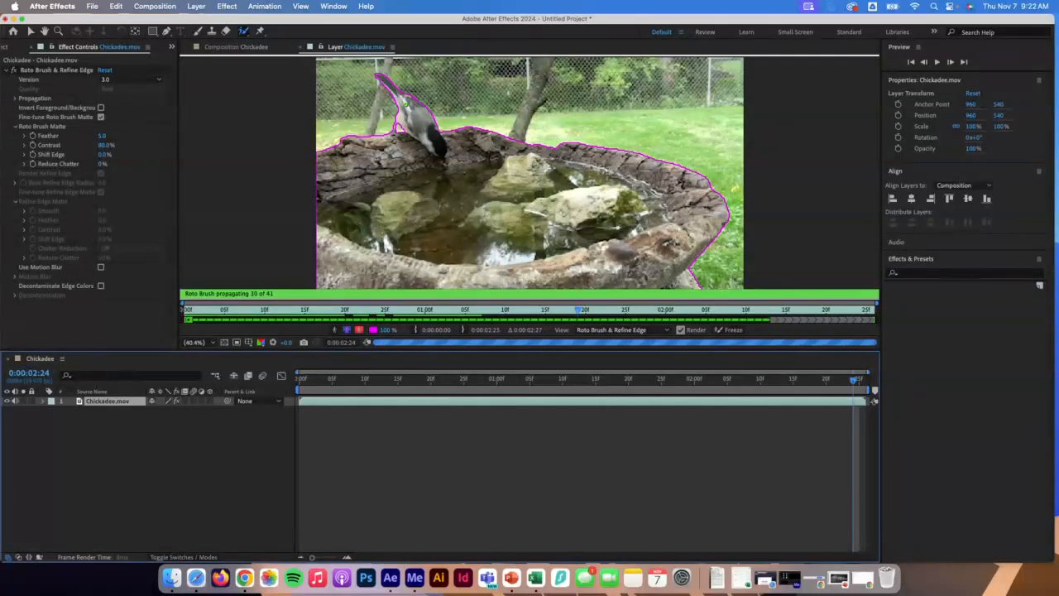
mouse_move(718, 382)
left_mouse_down()
mouse_move(444, 388)
mouse_move(843, 404)
mouse_move(276, 387)
left_mouse_up()
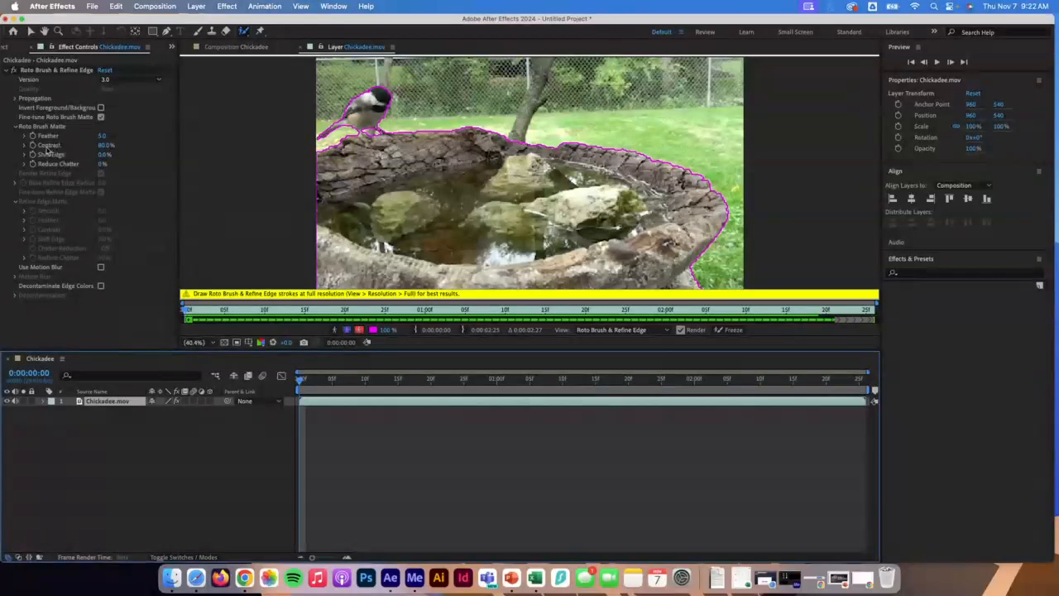
Set the Roto Brush Matte Contrast to 40% and Reduce Chatter to 20%.
left_click(105, 146)
type("40")
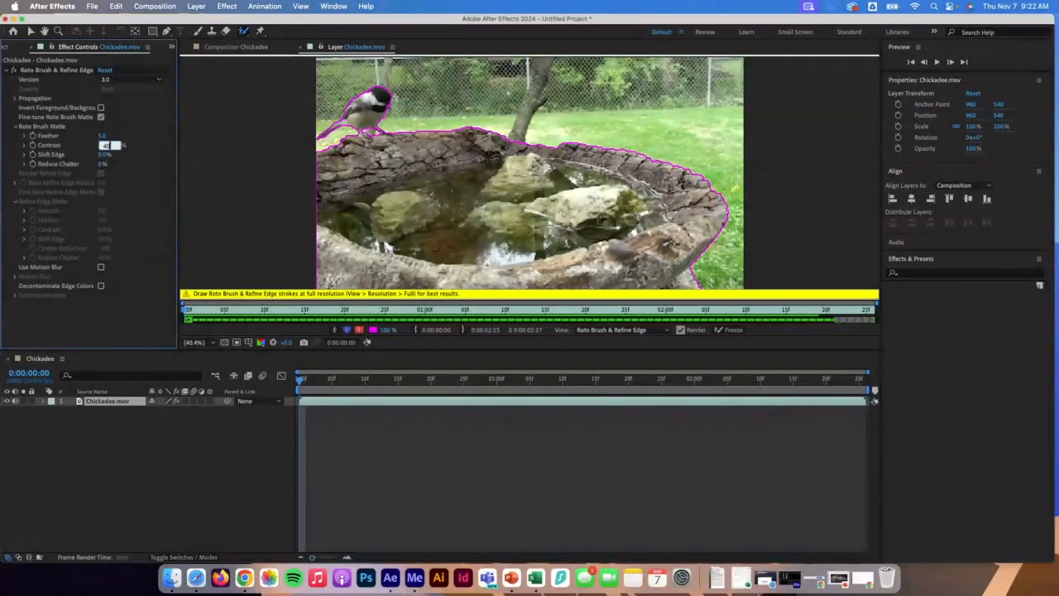
left_click(101, 164)
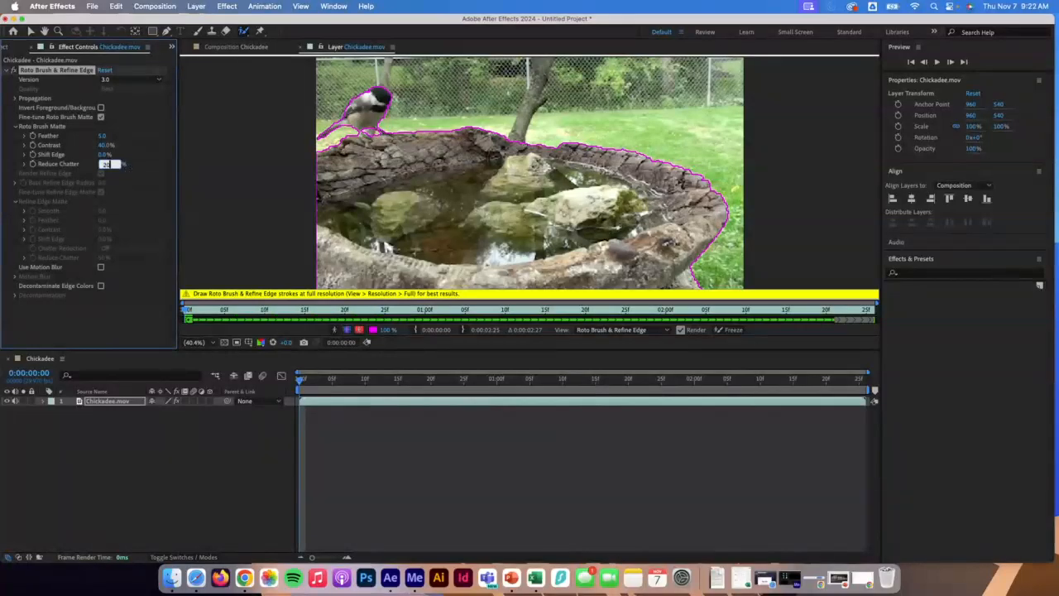
type("20")
key("Tab")
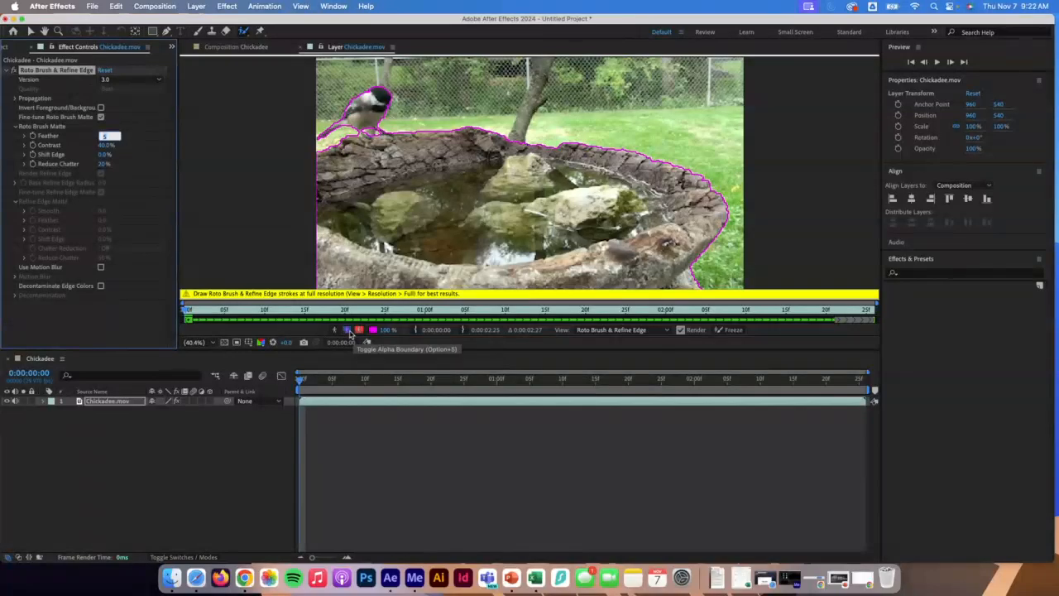
Scrub through the clip, return to the first frame, and freeze the Roto Brush propagation.
left_click_drag(313, 381, 780, 389)
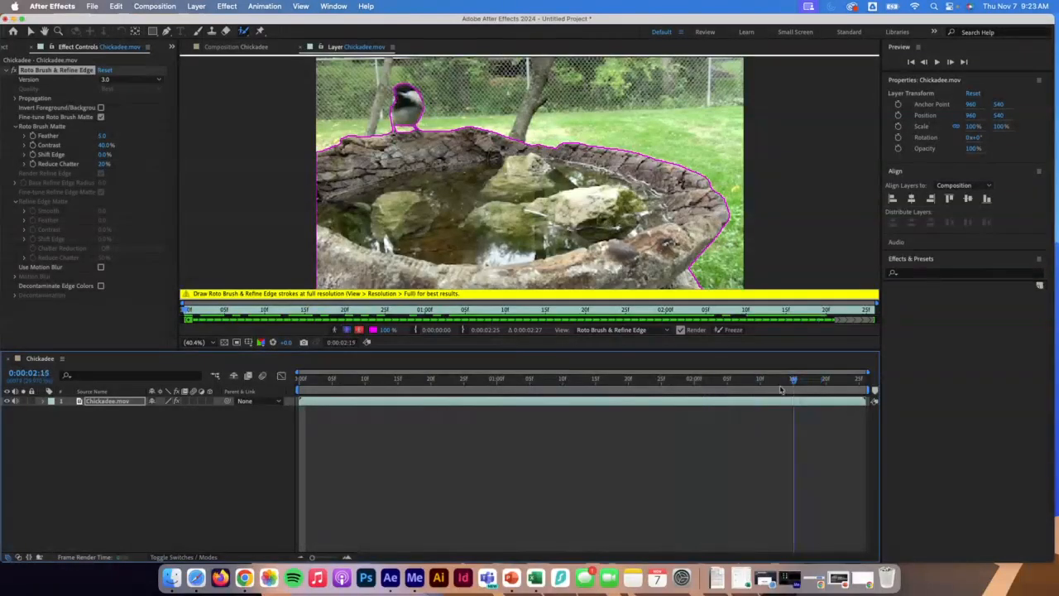
key("Home")
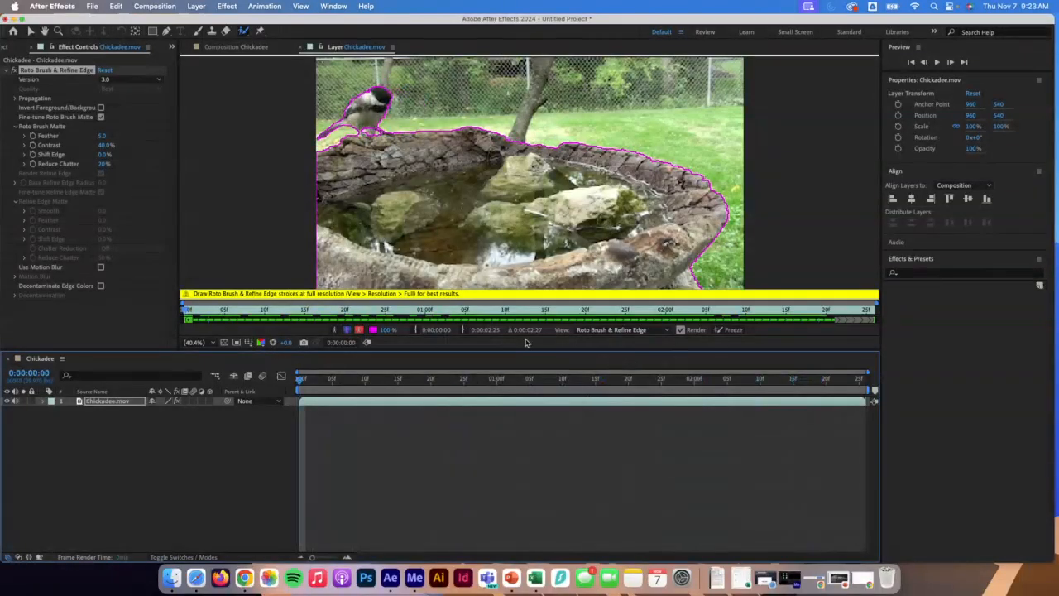
left_click(734, 331)
left_click(731, 330)
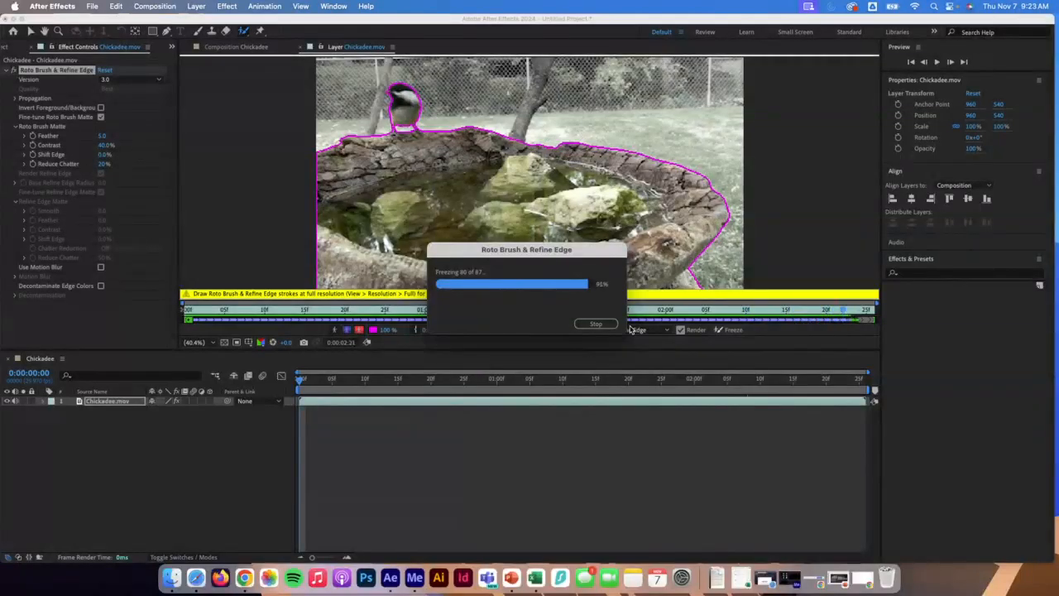
Close the layer panel to return to the composition view with the project panel, and resize the application window.
left_click(303, 47)
left_click(34, 47)
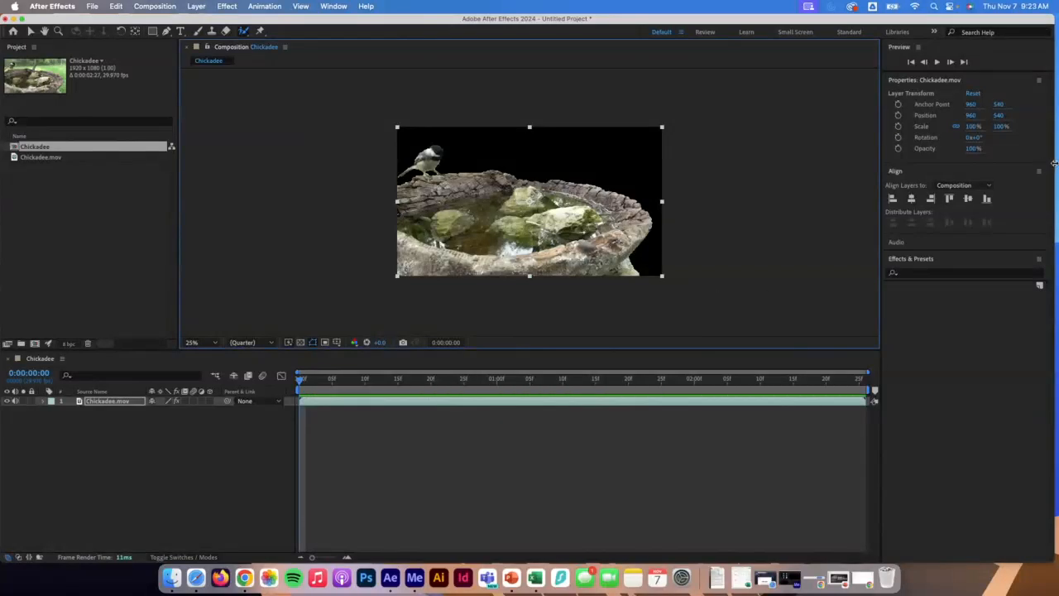
left_click_drag(1054, 163, 1005, 161)
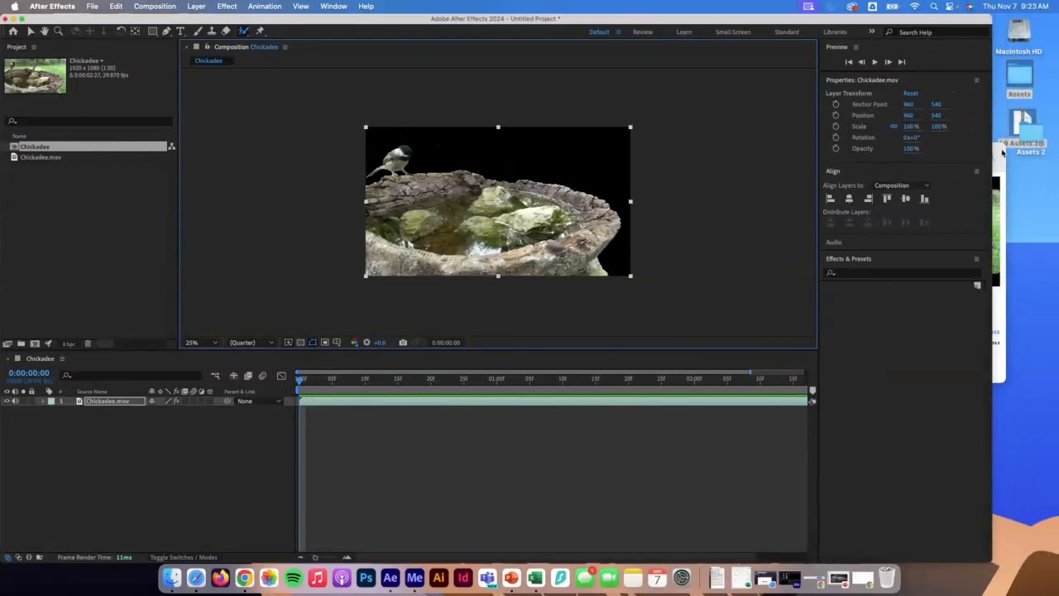
Import MillPond.mov from the desktop Assets folder and place it as a layer below the chickadee layer.
double_click(1019, 76)
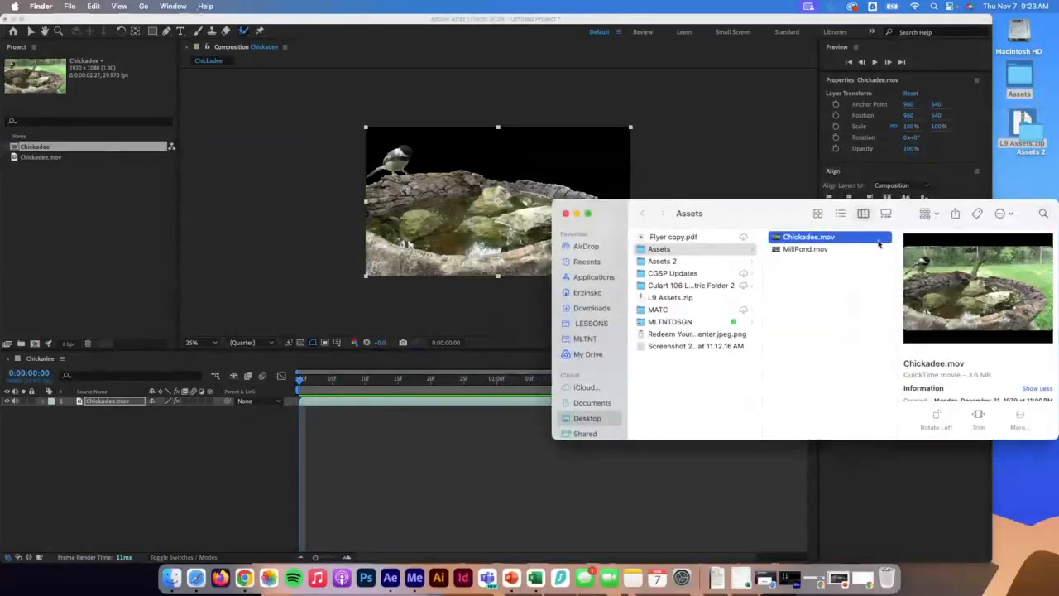
left_click(807, 249)
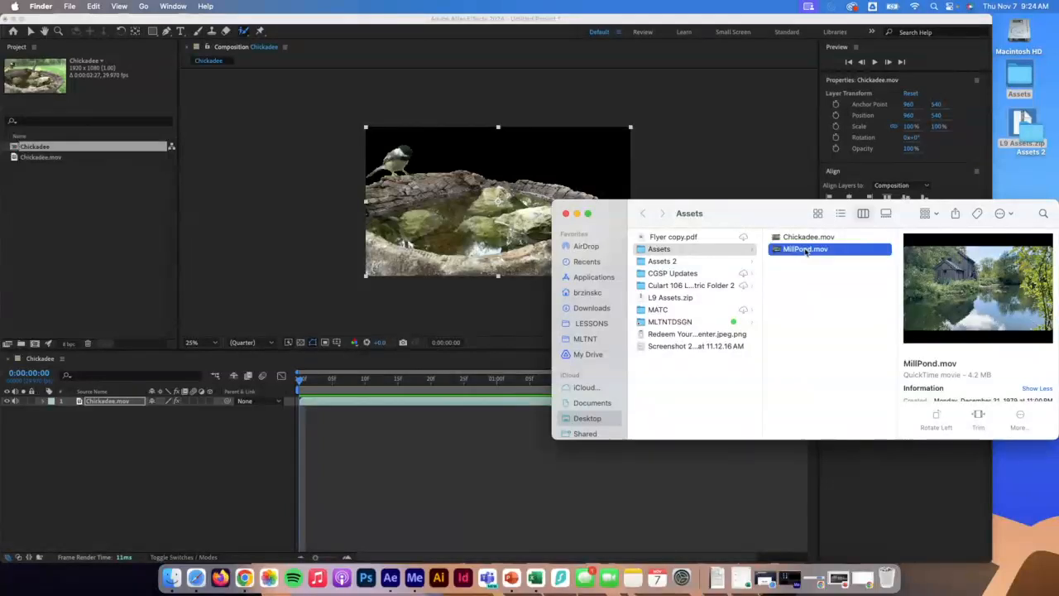
left_click_drag(807, 249, 101, 230)
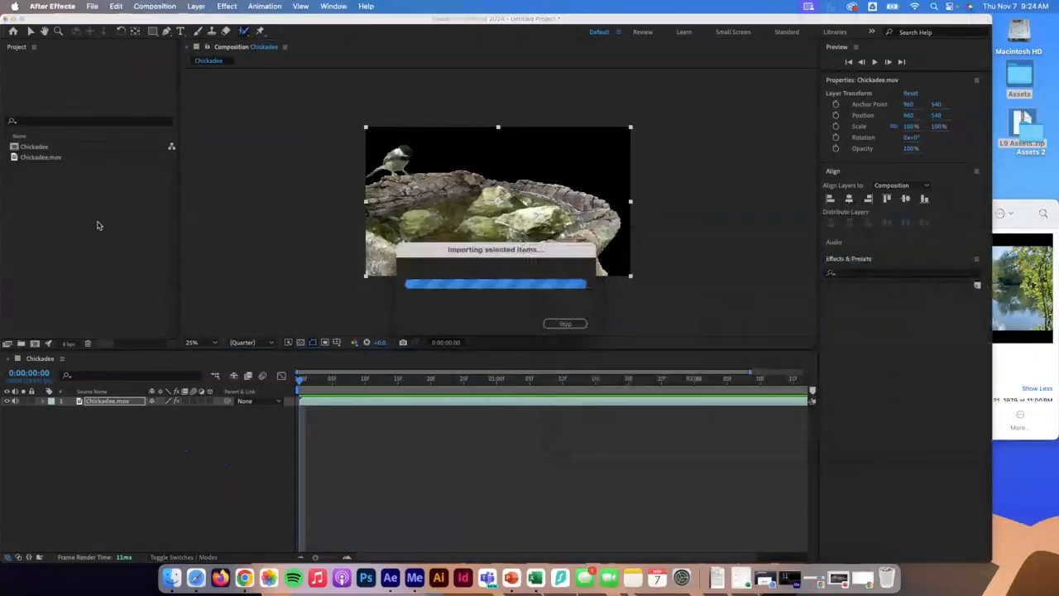
left_click_drag(49, 170, 88, 454)
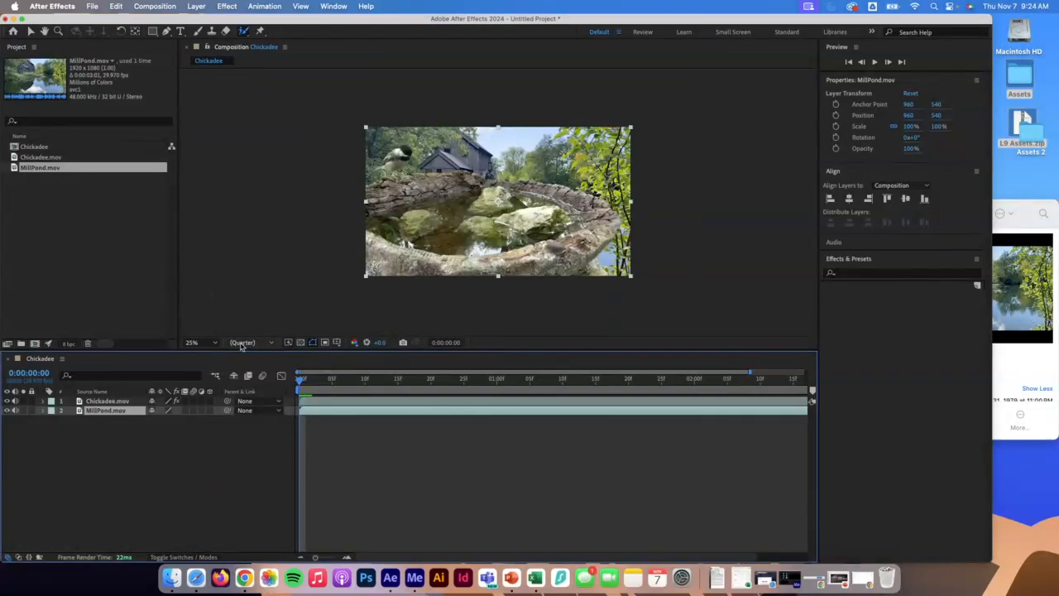
Fit the composition view, then move the chickadee layer downward in the frame.
left_click(201, 342)
left_click(207, 364)
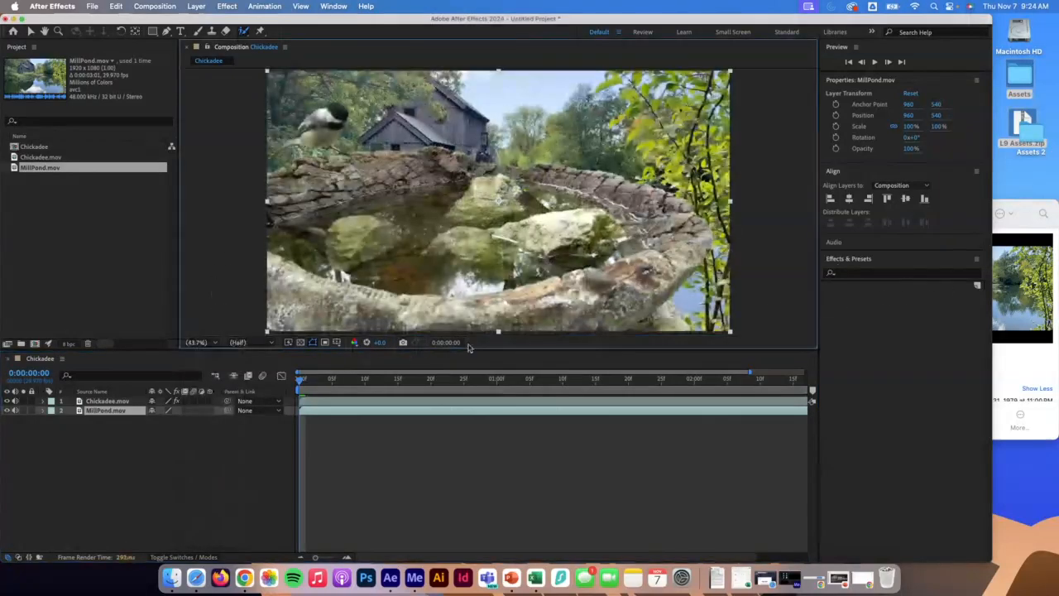
left_click(108, 401)
left_click(346, 218)
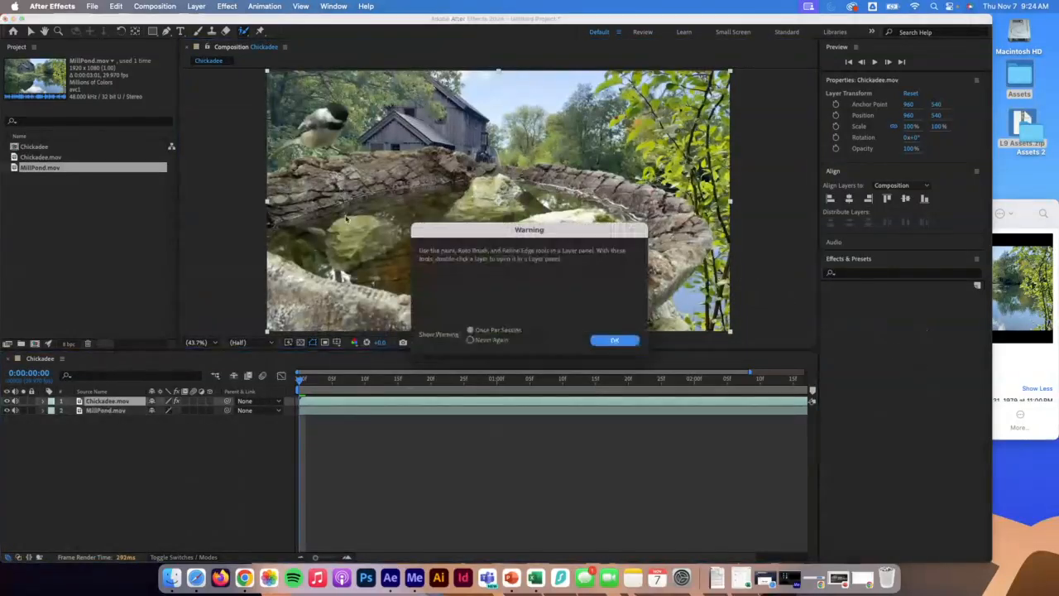
left_click(614, 339)
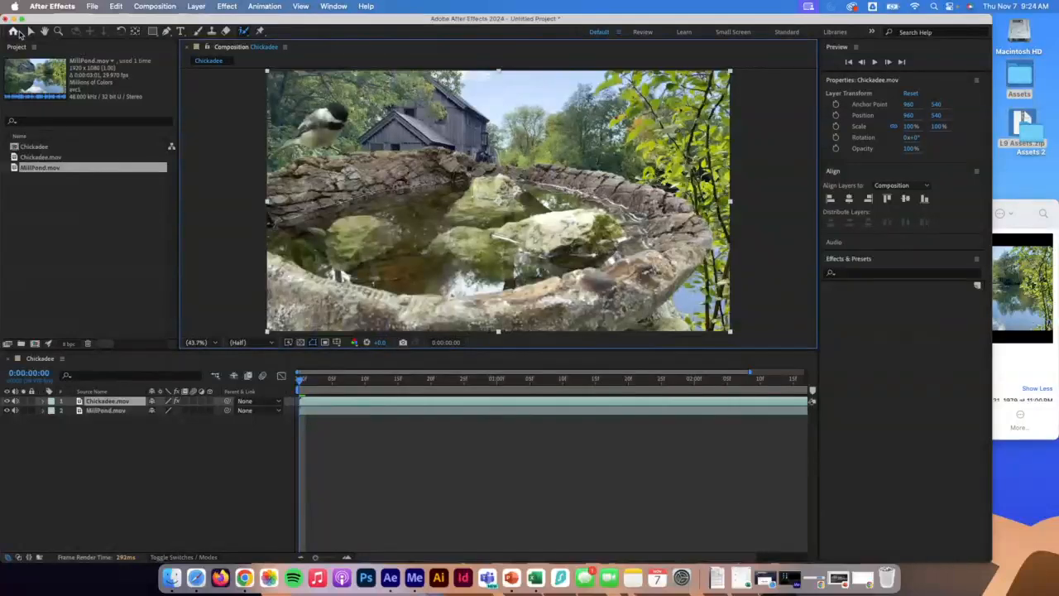
left_click_drag(426, 206, 418, 284)
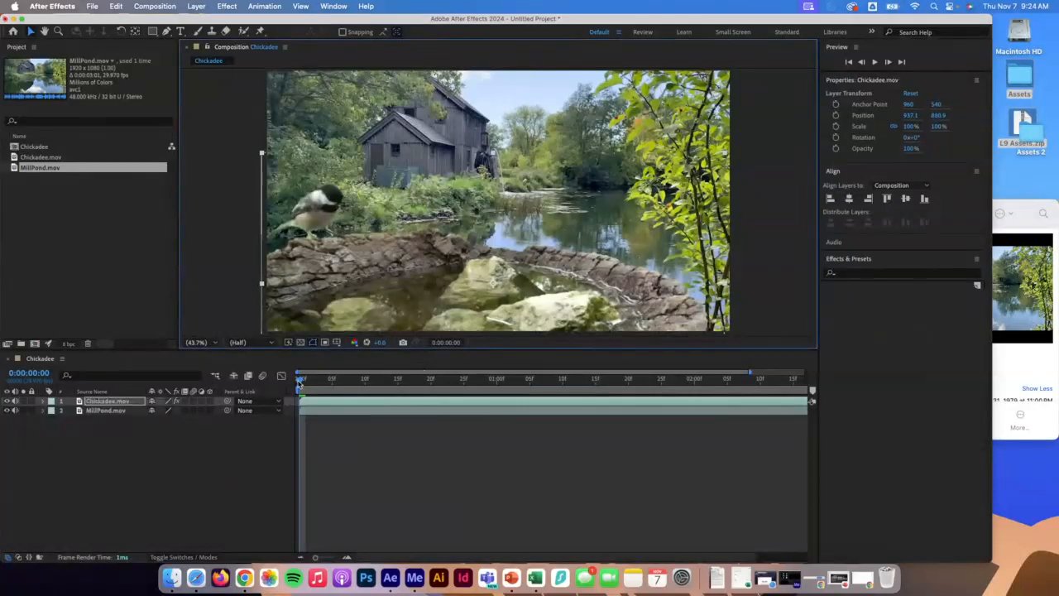
Check a later frame and nudge the chickadee layer slightly upward, returning to the first frame.
left_click_drag(300, 382, 458, 421)
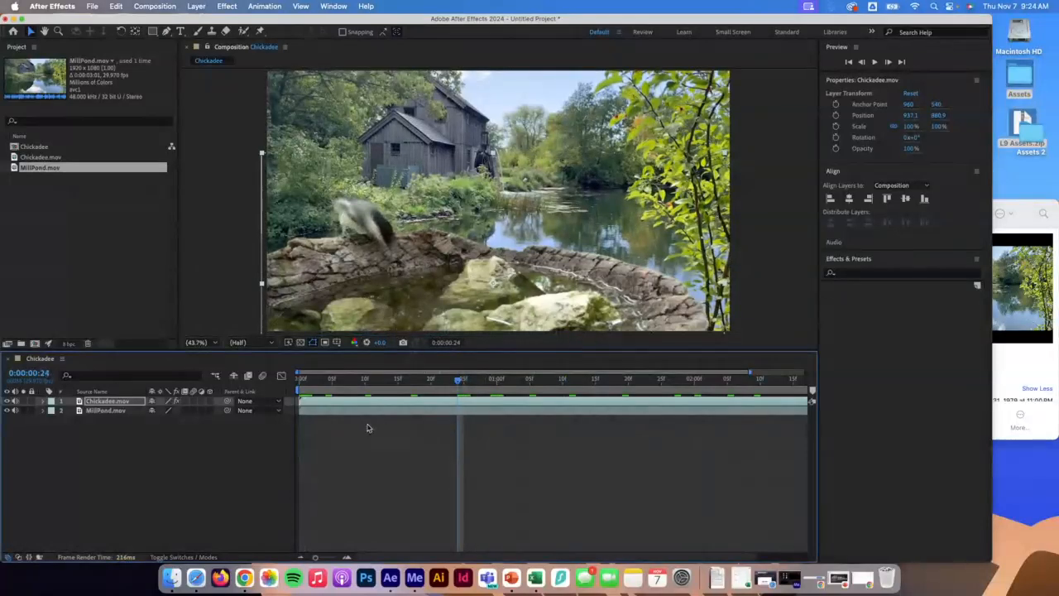
mouse_move(375, 277)
left_mouse_down()
mouse_move(373, 265)
mouse_move(373, 305)
mouse_move(374, 272)
left_mouse_up()
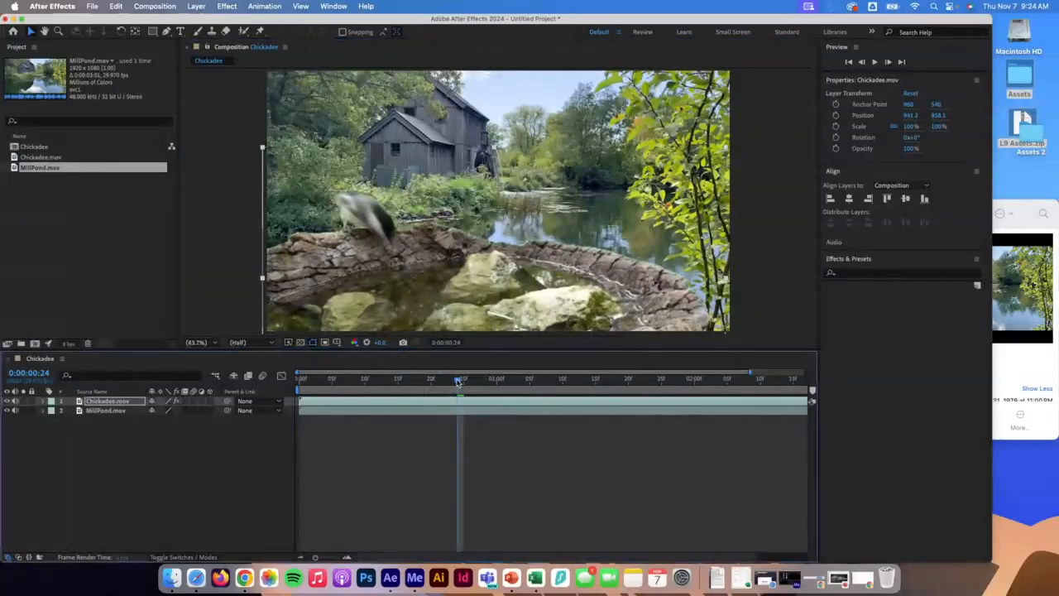
left_click_drag(459, 381, 255, 385)
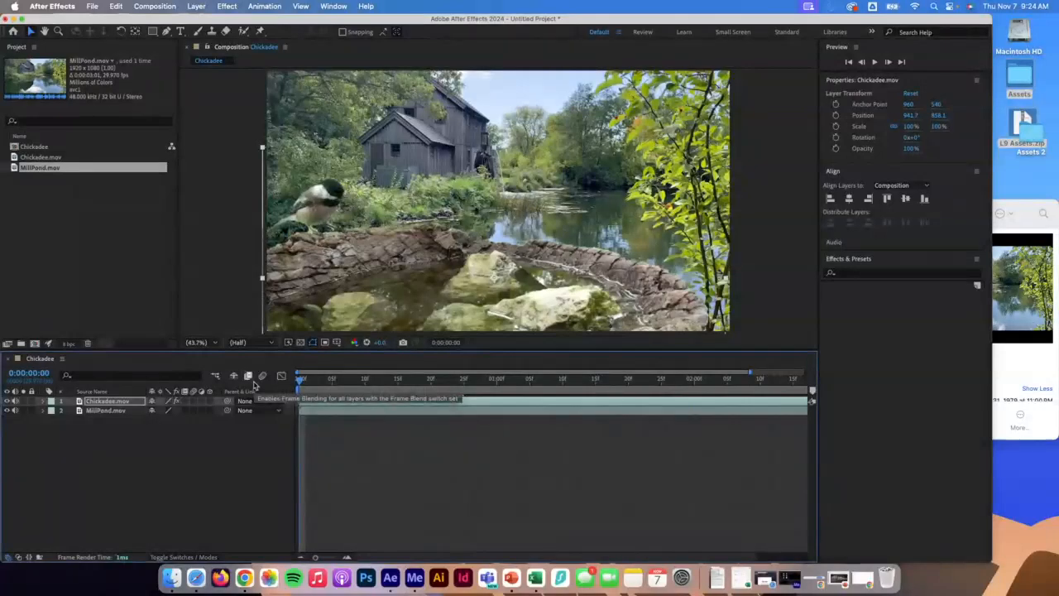
Apply the Hue/Saturation effect to the MillPond layer and enable Colorize.
left_click(104, 410)
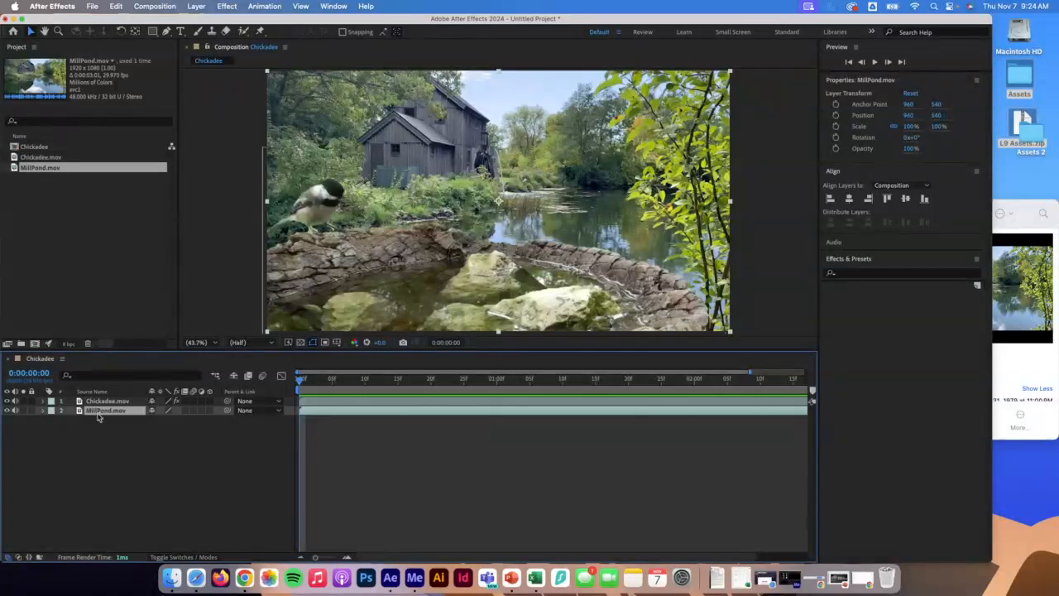
left_click(224, 5)
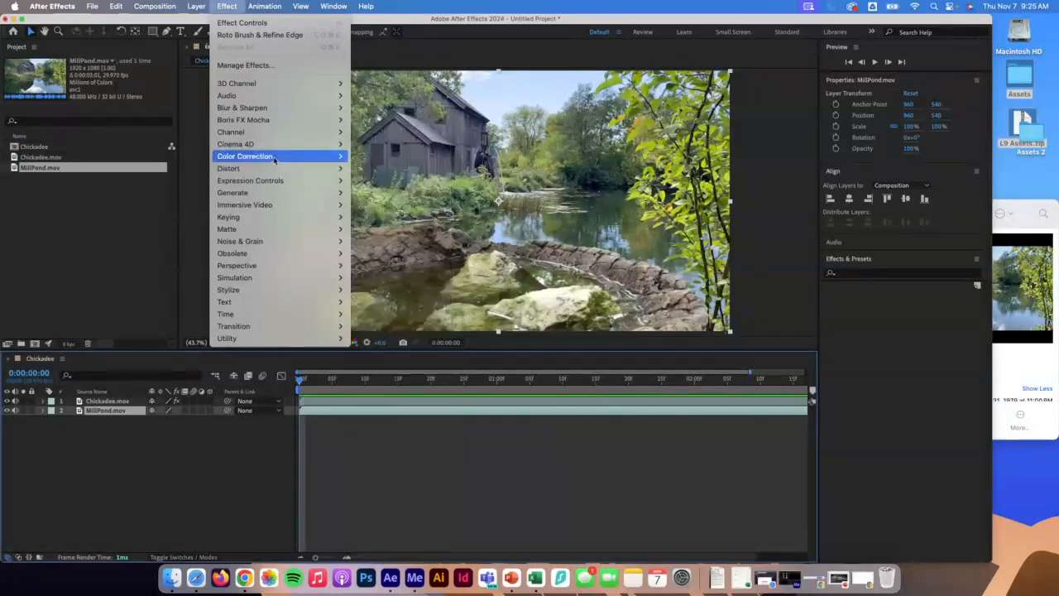
mouse_move(274, 157)
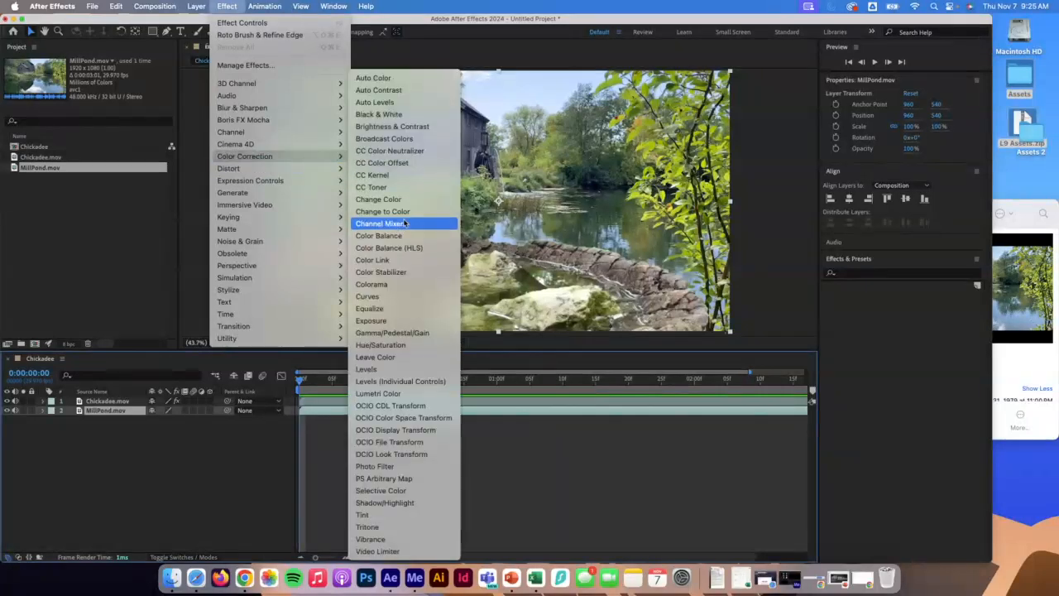
left_click(412, 346)
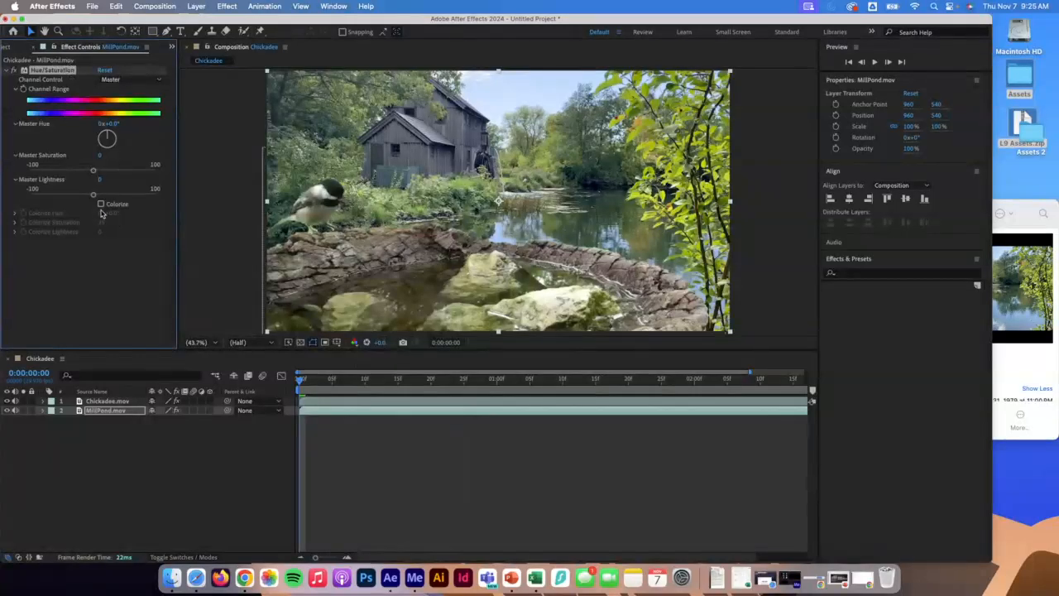
left_click(101, 204)
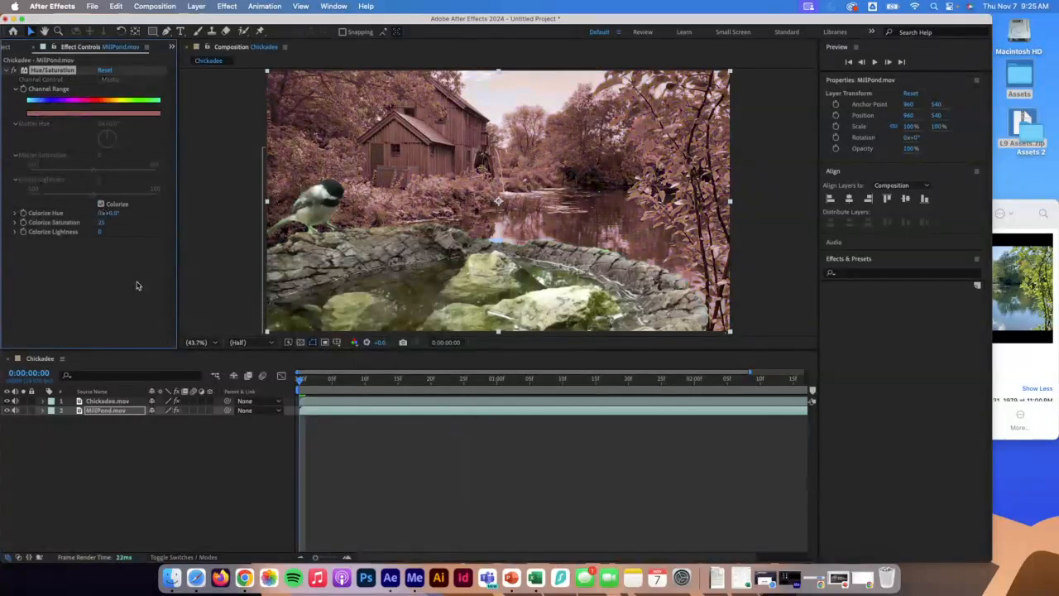
Set Colorize Hue to 56°, Colorize Saturation to 19 and Colorize Lightness to -25, then preview playback.
left_click(112, 213)
type("56")
left_click(101, 223)
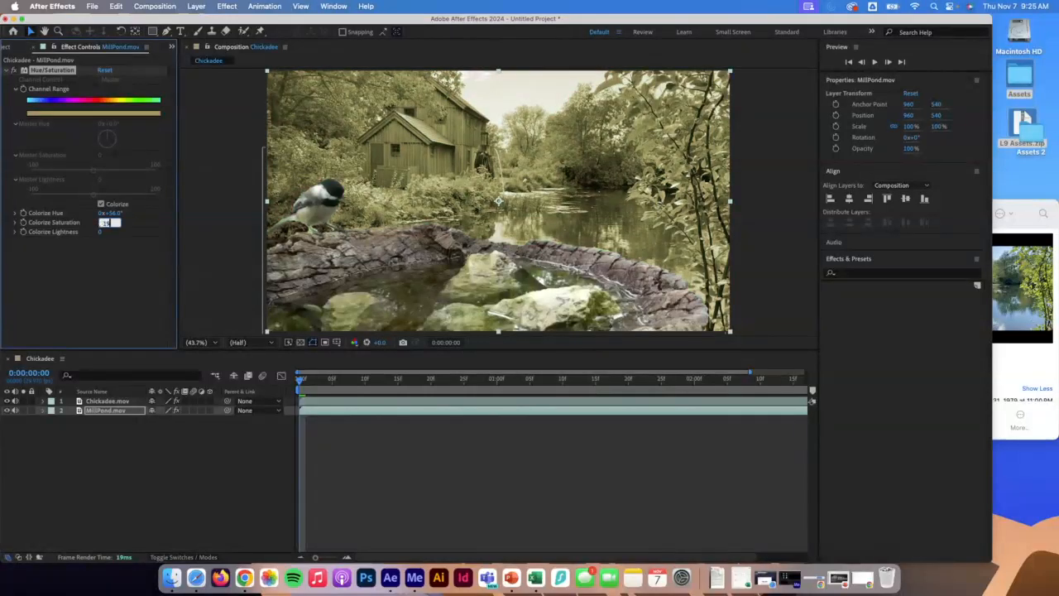
type("19")
key("Tab")
type("25")
key("Return")
key("space")
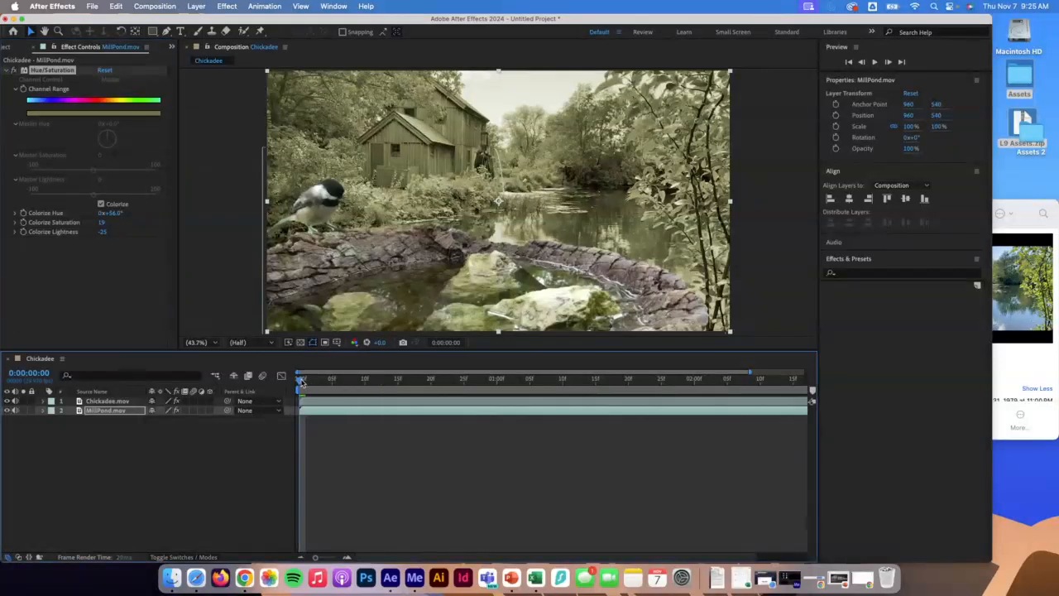
key("space")
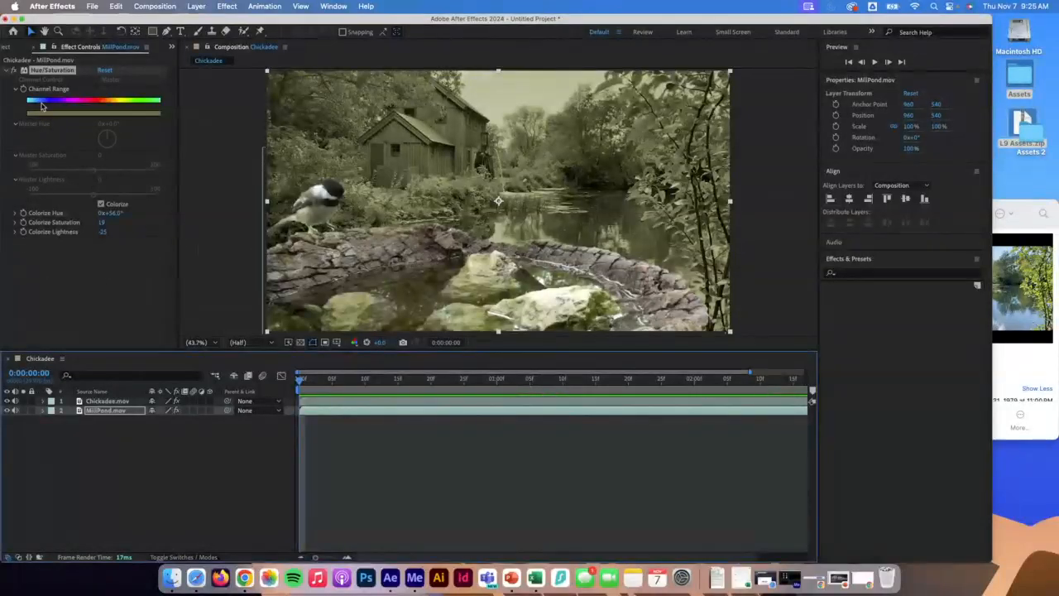
Enable keyframing for Colorize Hue, Saturation and Lightness at the first frame.
left_click(23, 213)
left_click(23, 223)
left_click(23, 232)
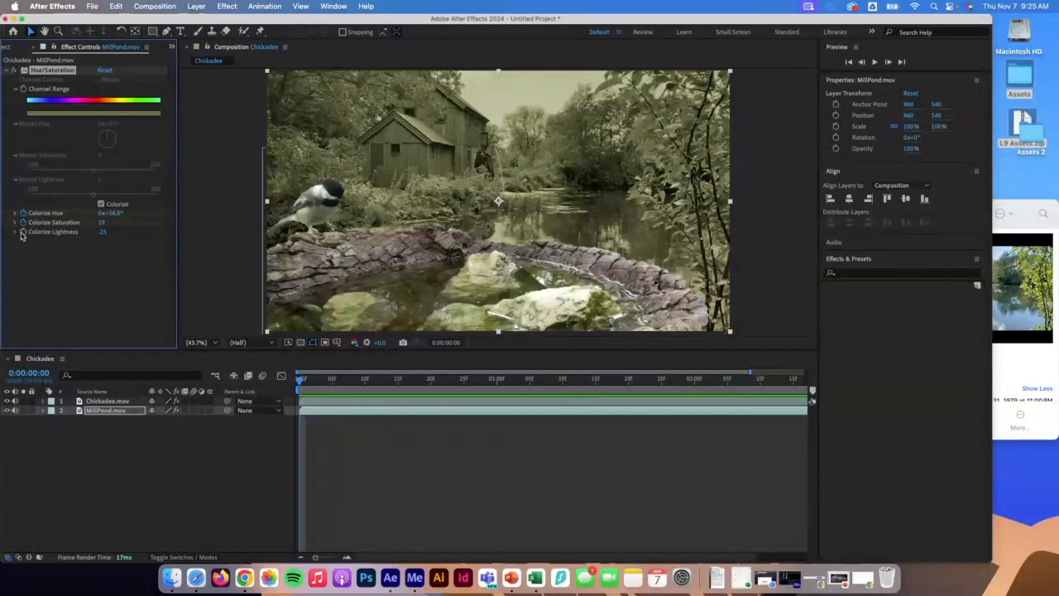
At the clip's last frame, set Colorize Hue to 0°, Colorize Saturation to 0, and raise Colorize Lightness.
left_click_drag(300, 380, 824, 401)
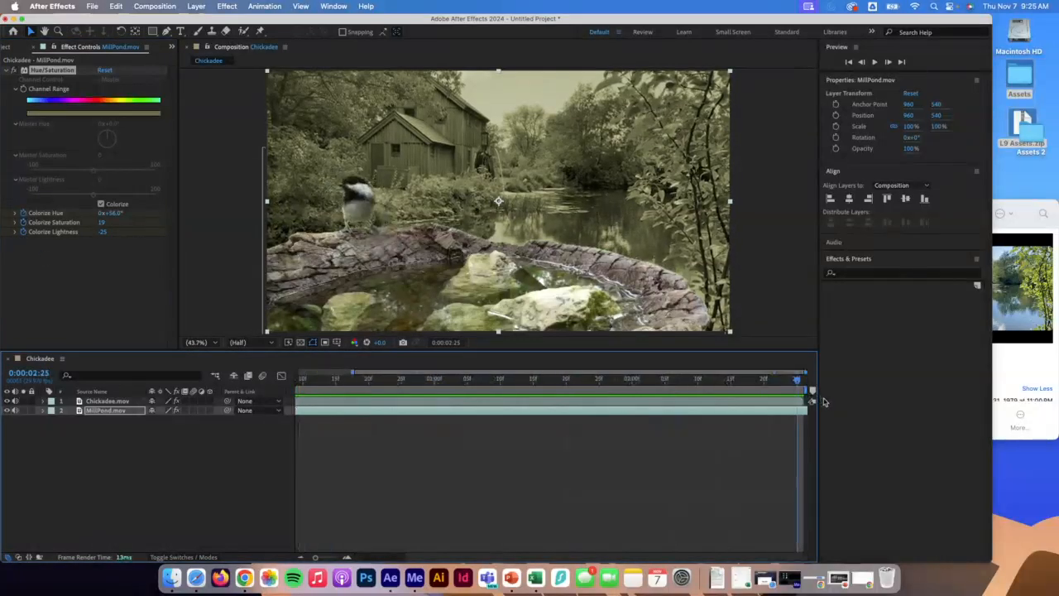
left_click(113, 213)
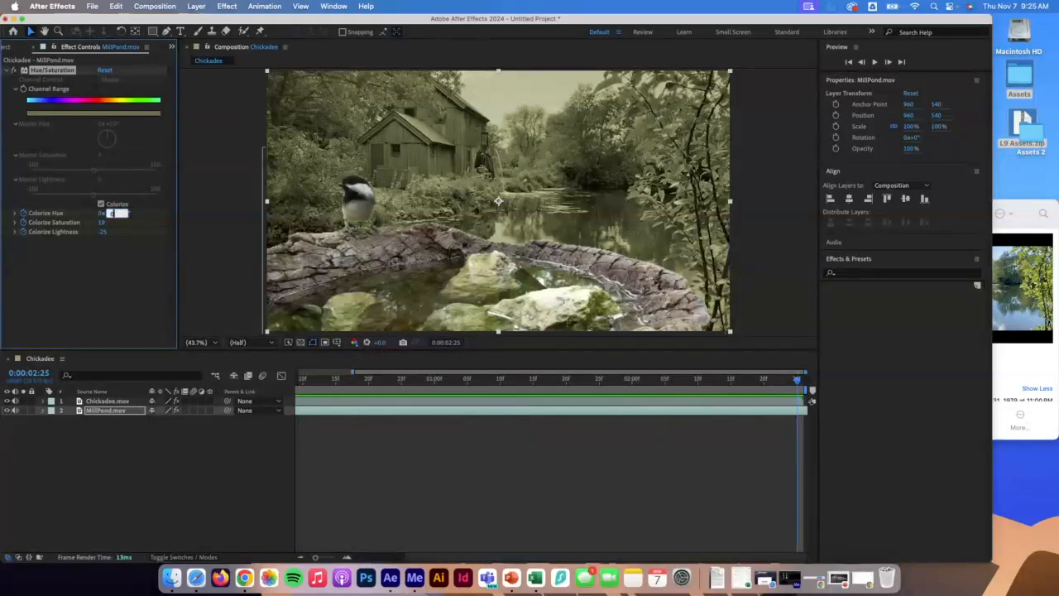
key("Tab")
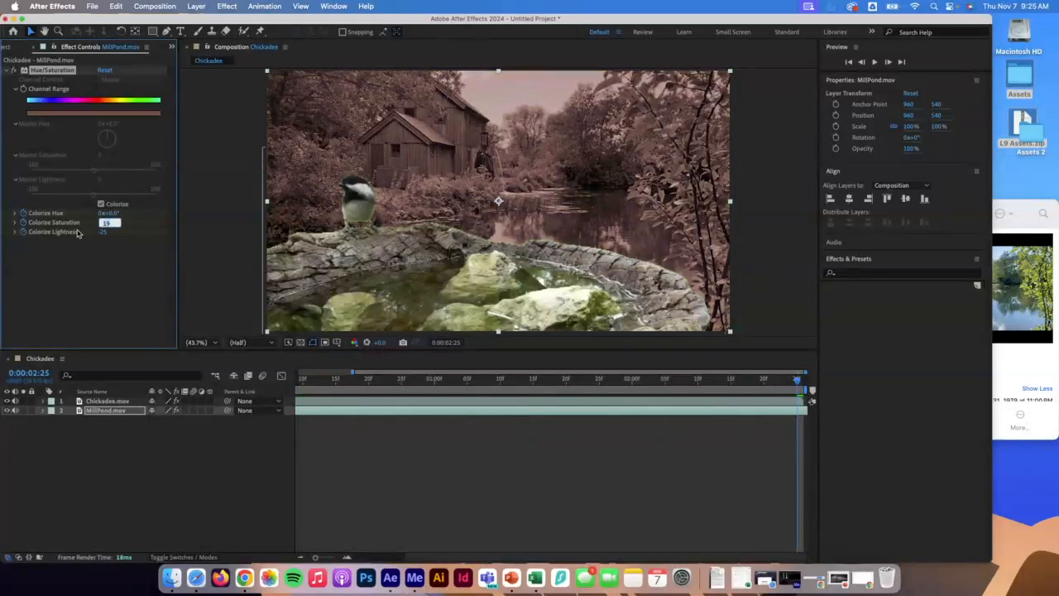
left_click(15, 222)
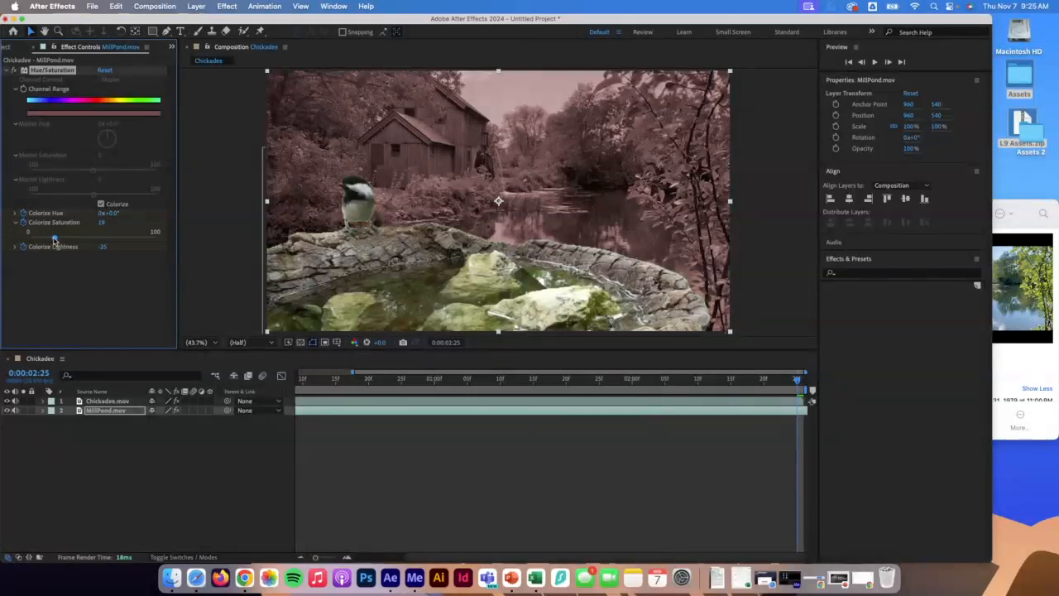
left_click_drag(54, 240, 30, 238)
left_click(15, 247)
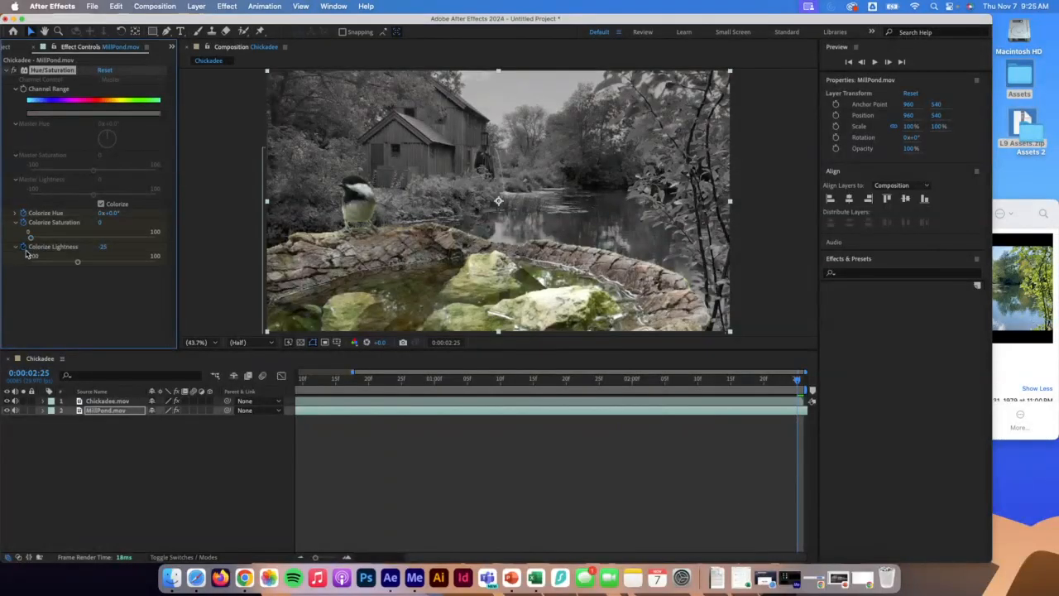
mouse_move(78, 262)
left_mouse_down()
mouse_move(53, 264)
mouse_move(97, 262)
left_mouse_up()
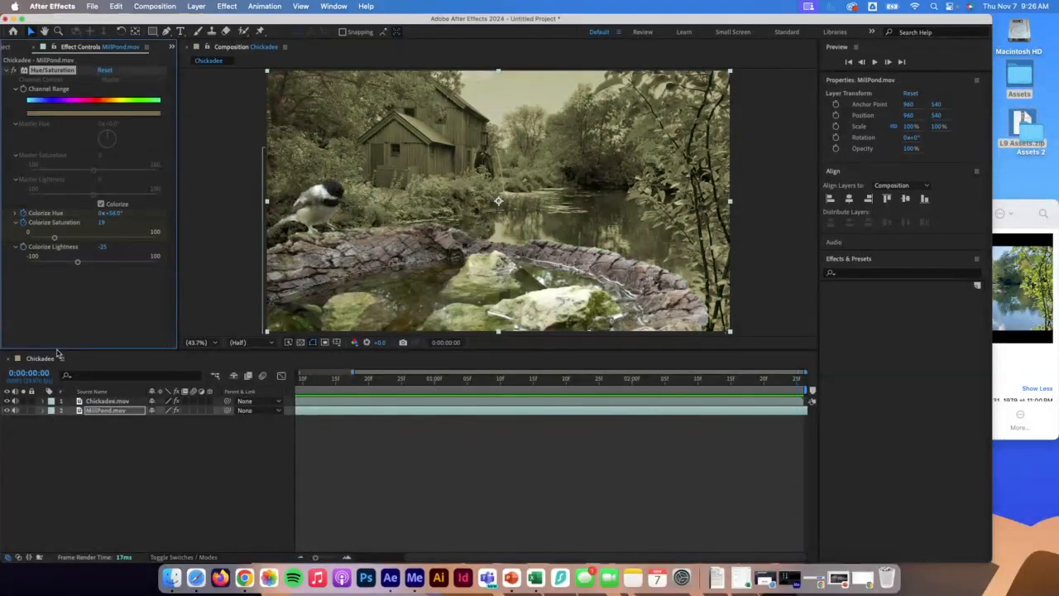
Expand the MillPond layer's Hue/Saturation properties and remove the keyframes from Colorize Saturation and Colorize Hue.
left_click(44, 411)
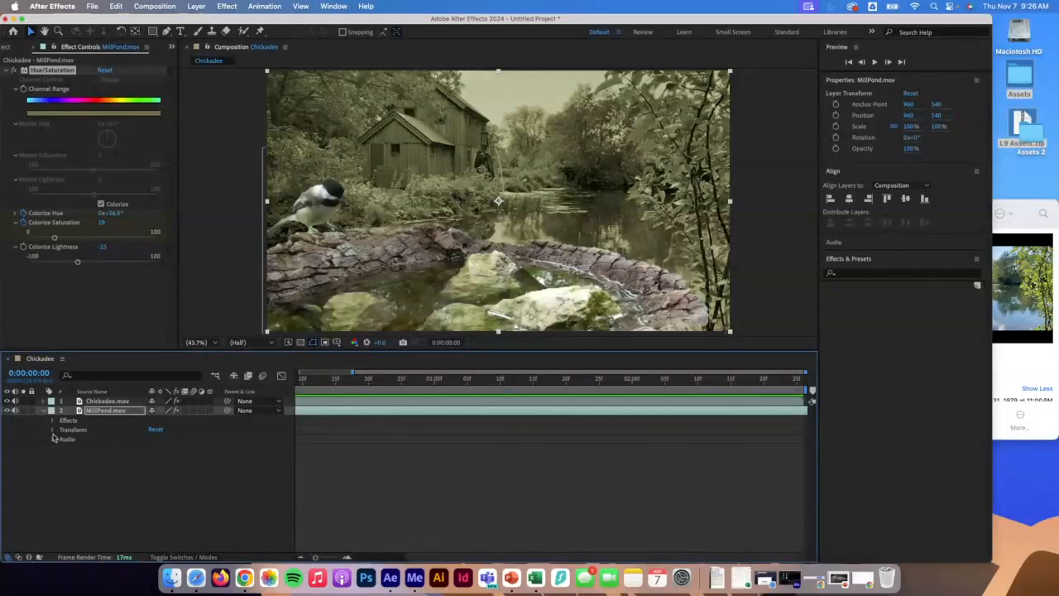
left_click(52, 420)
left_click(61, 431)
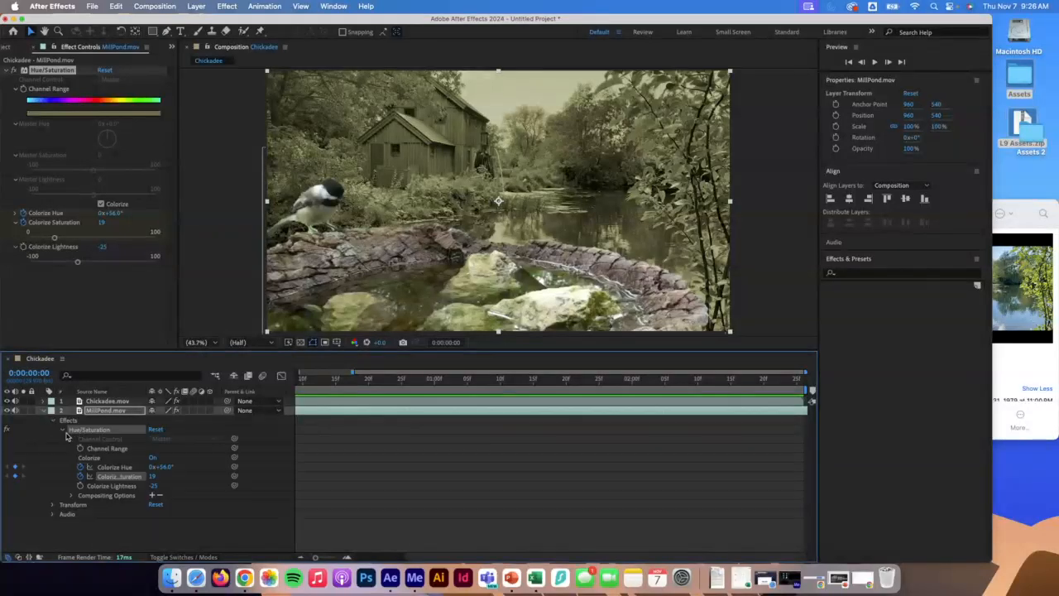
left_click(80, 478)
left_click(81, 467)
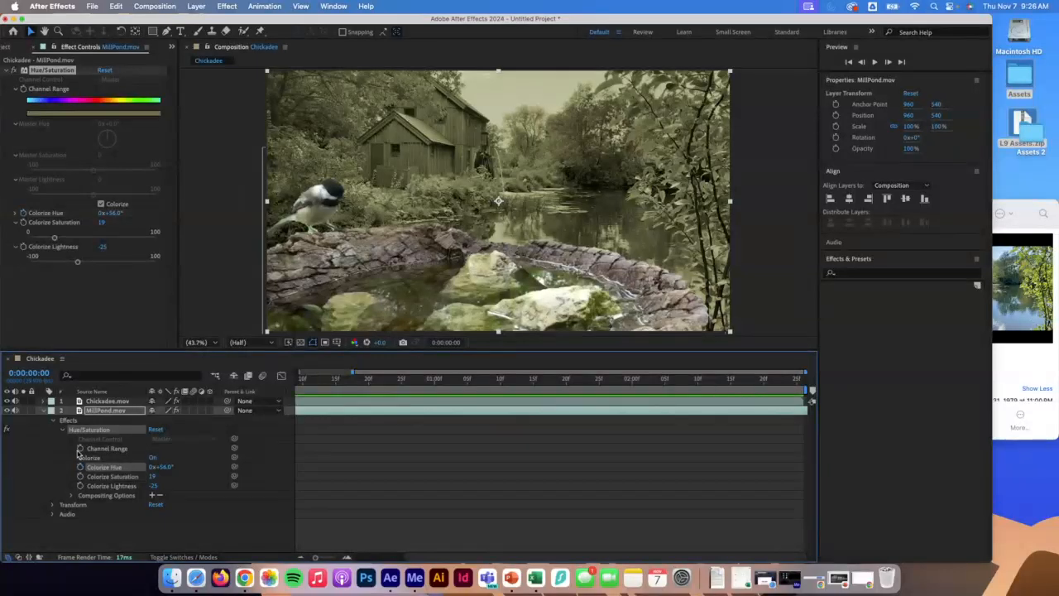
Reveal the effect's Compositing Options and enable keyframing for Effect Opacity at the first frame.
left_click(72, 497)
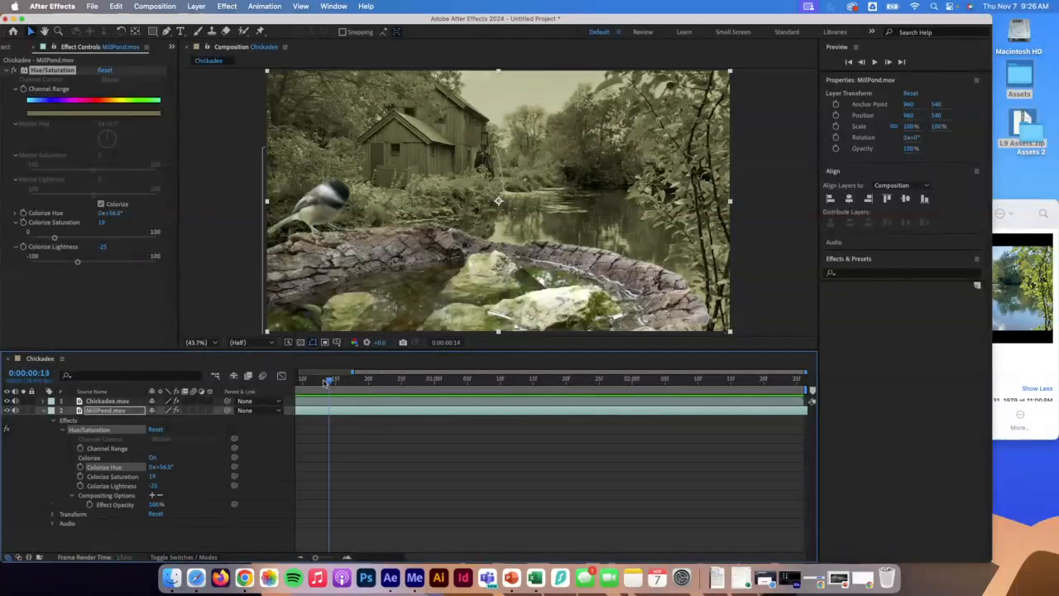
scroll(330, 381, "left", 3)
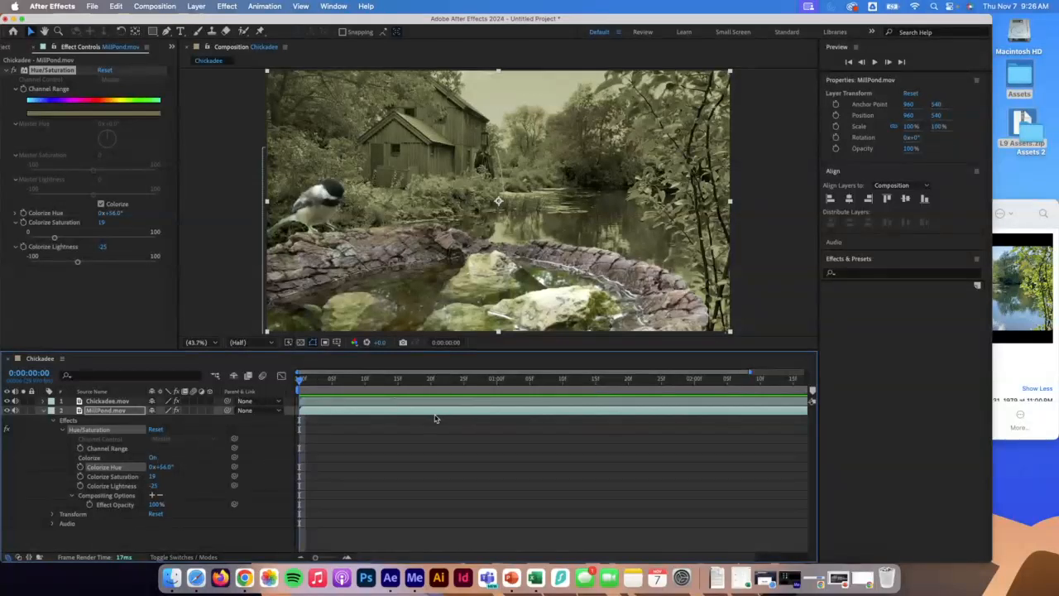
left_click(90, 504)
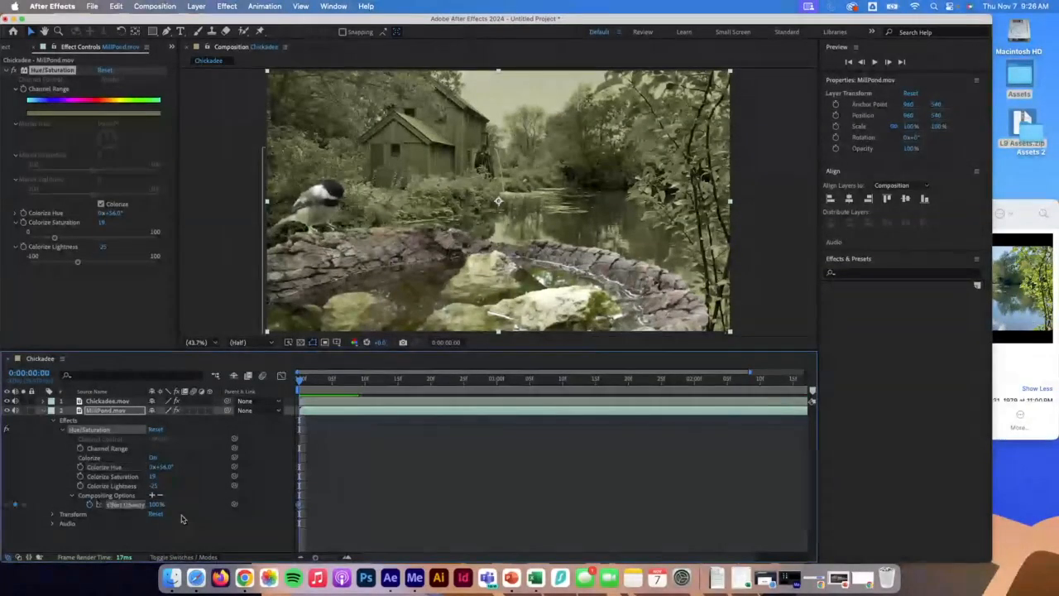
At the last frame, set the Hue/Saturation Effect Opacity to 0%, then preview playback.
left_click_drag(302, 380, 809, 402)
left_click(156, 504)
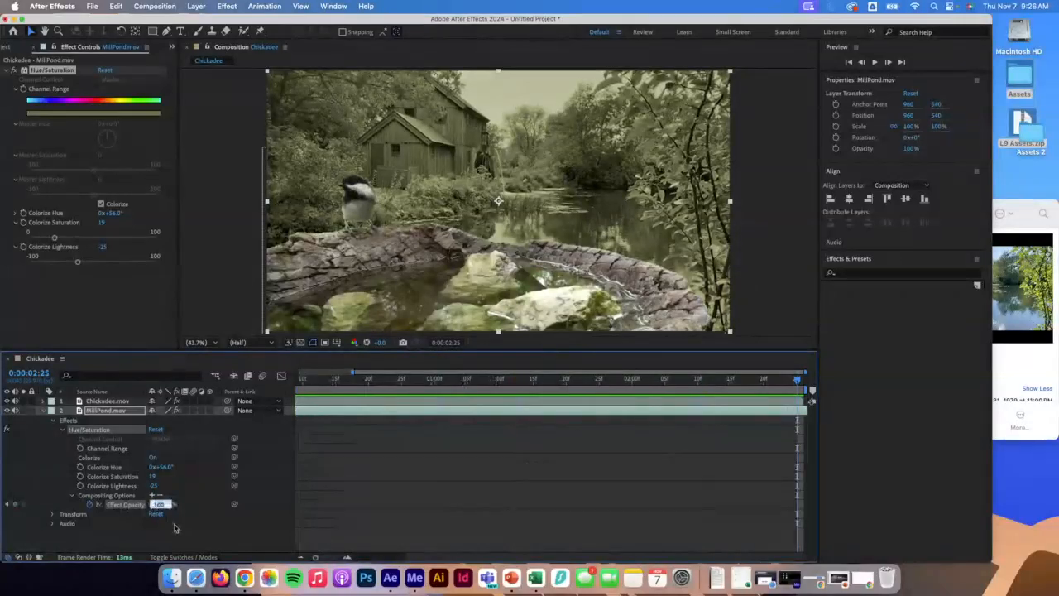
type("0")
key("Return")
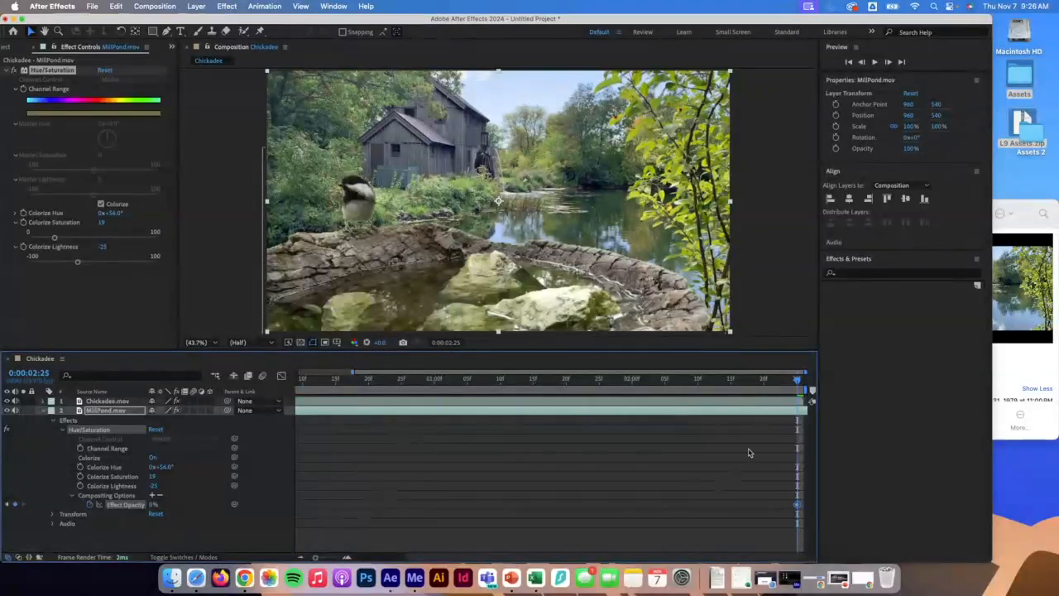
key("space")
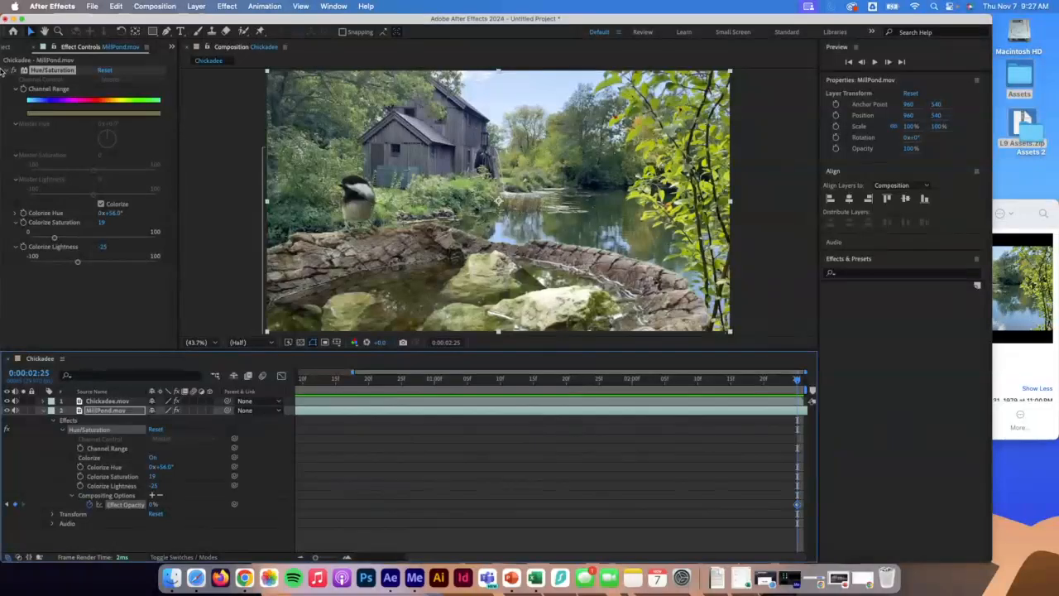
Create a text layer reading REFLECTIONS in the composition with the Type tool.
left_click(36, 49)
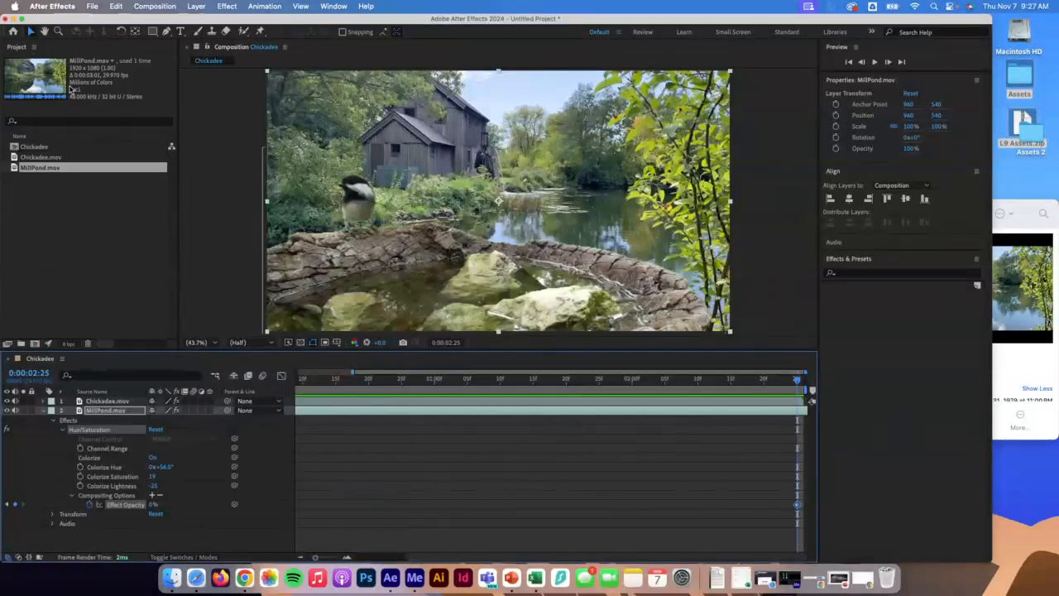
left_click(180, 32)
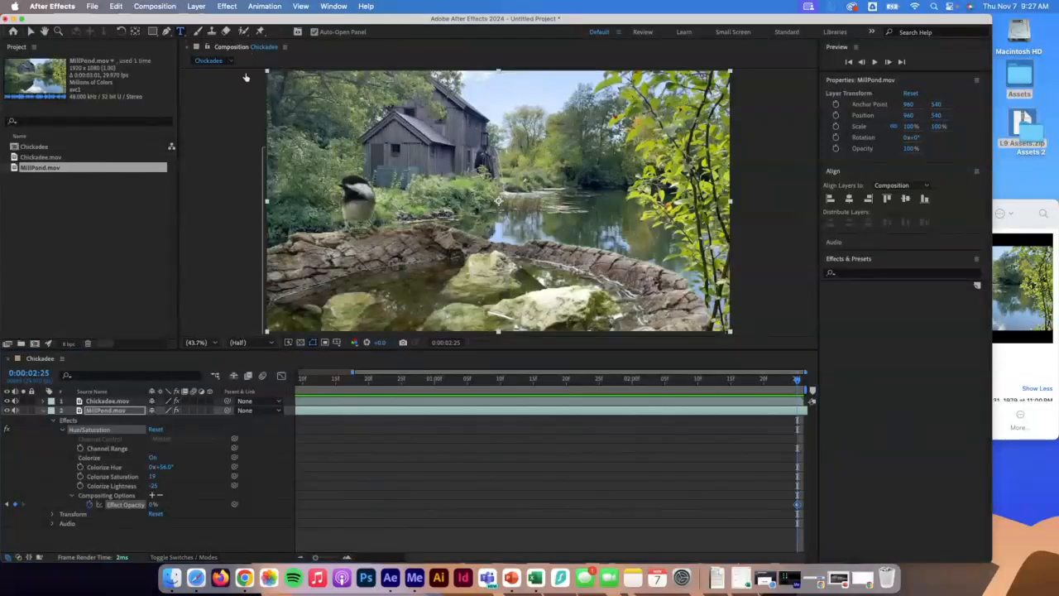
left_click(422, 149)
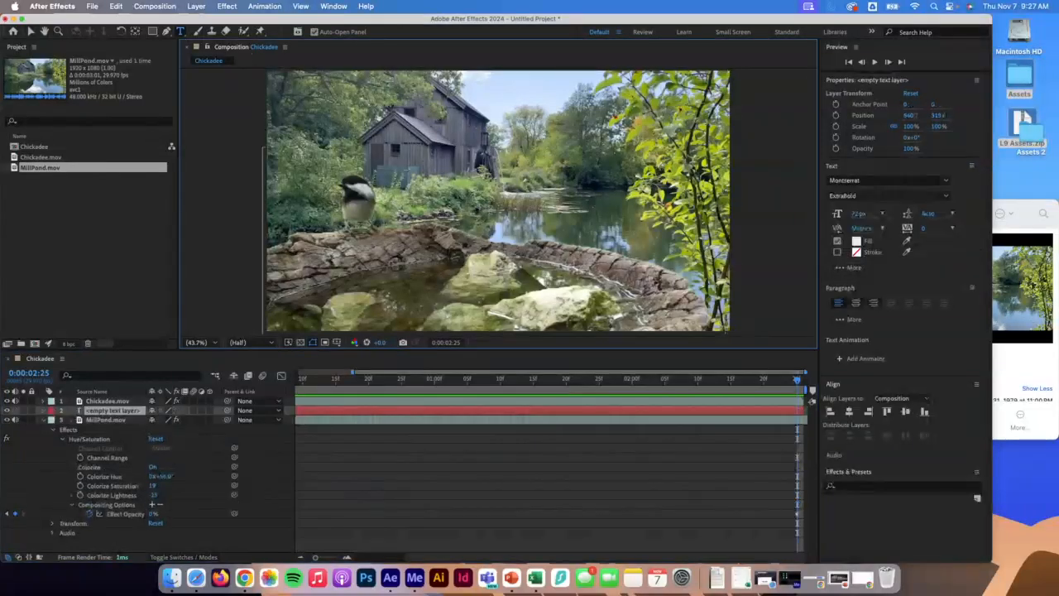
type("REFLECTIONS")
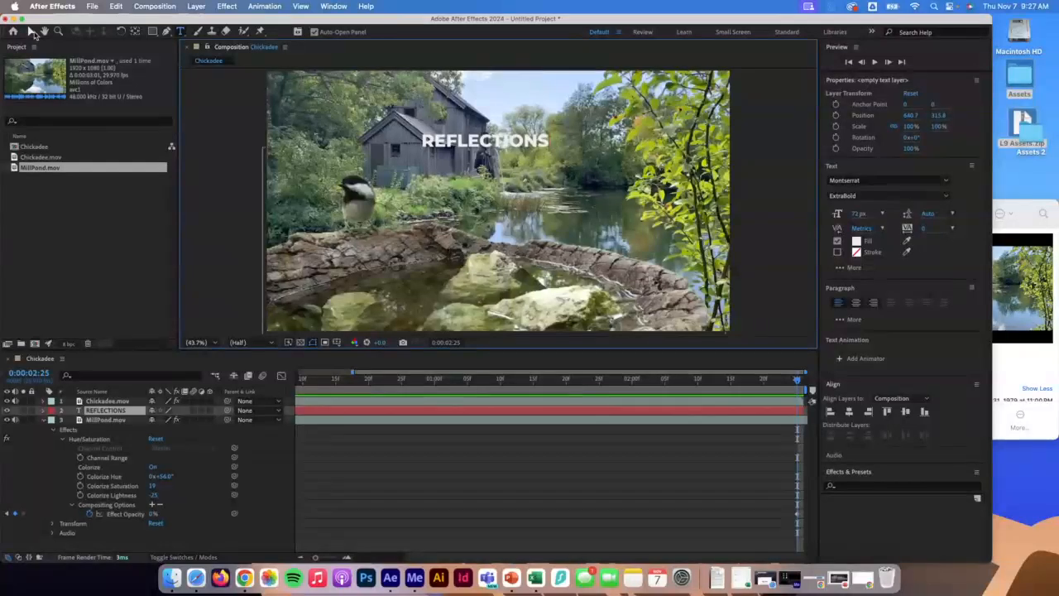
left_click(33, 33)
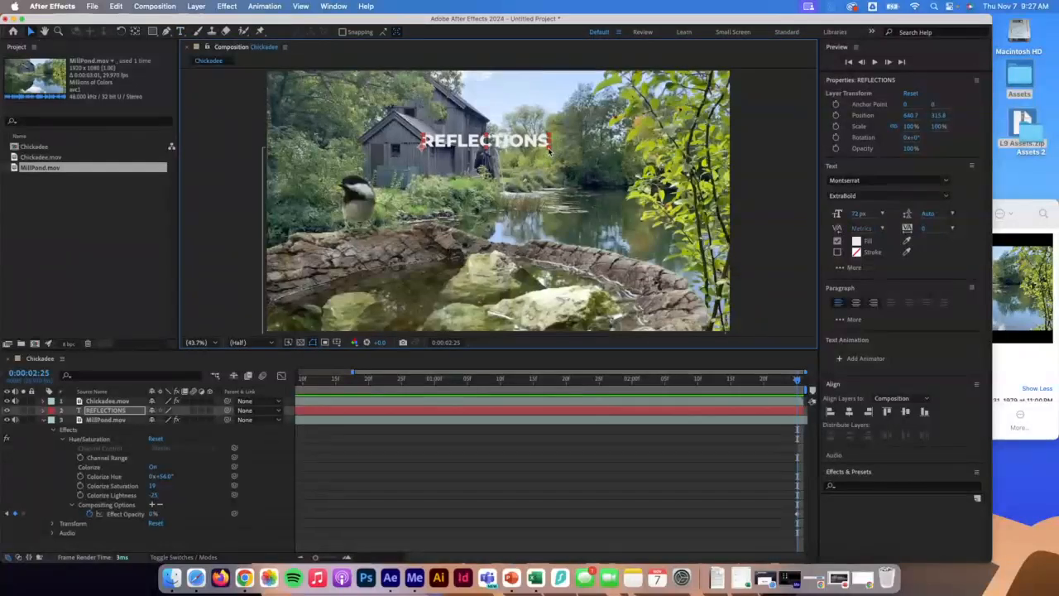
Scale the REFLECTIONS text up to about 776% and move it across the scene behind the bird.
left_click_drag(551, 153, 488, 153)
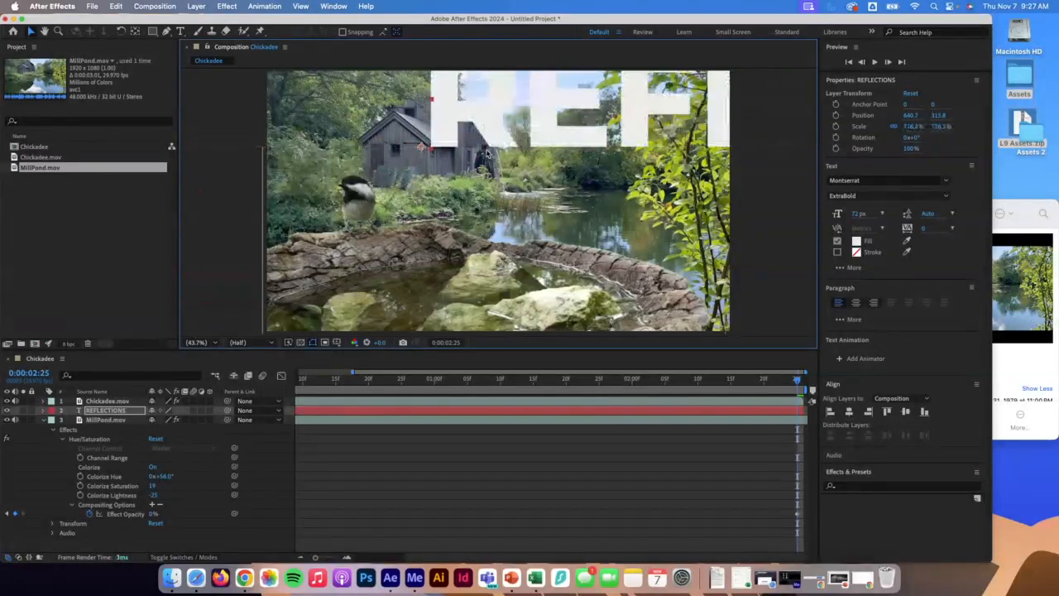
left_click_drag(533, 120, 364, 222)
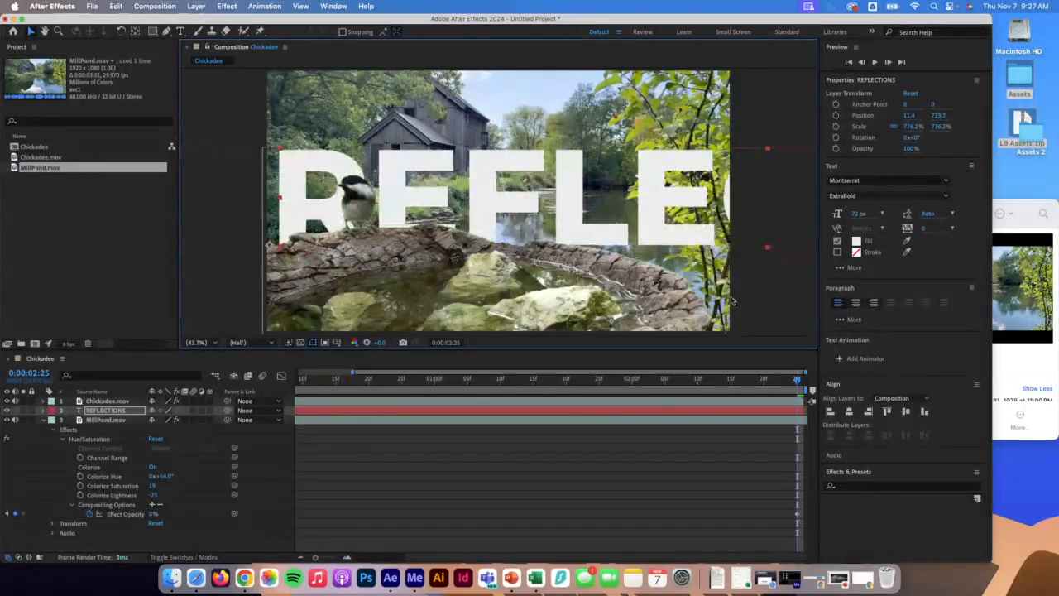
At the first frame, move the REFLECTIONS text right to about position 881, 693.
left_click_drag(797, 381, 238, 367)
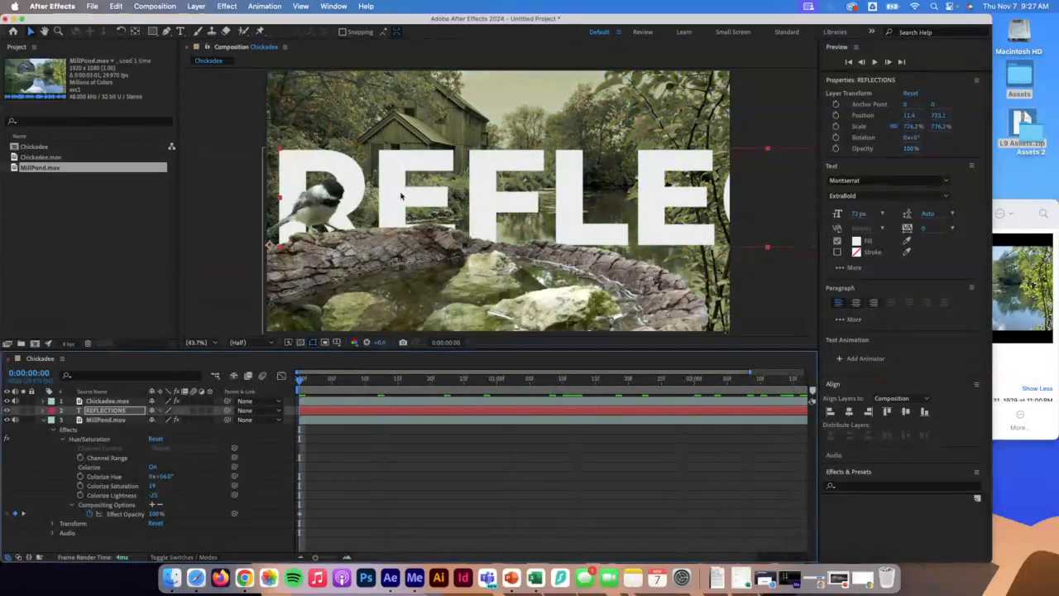
left_click_drag(400, 195, 480, 187)
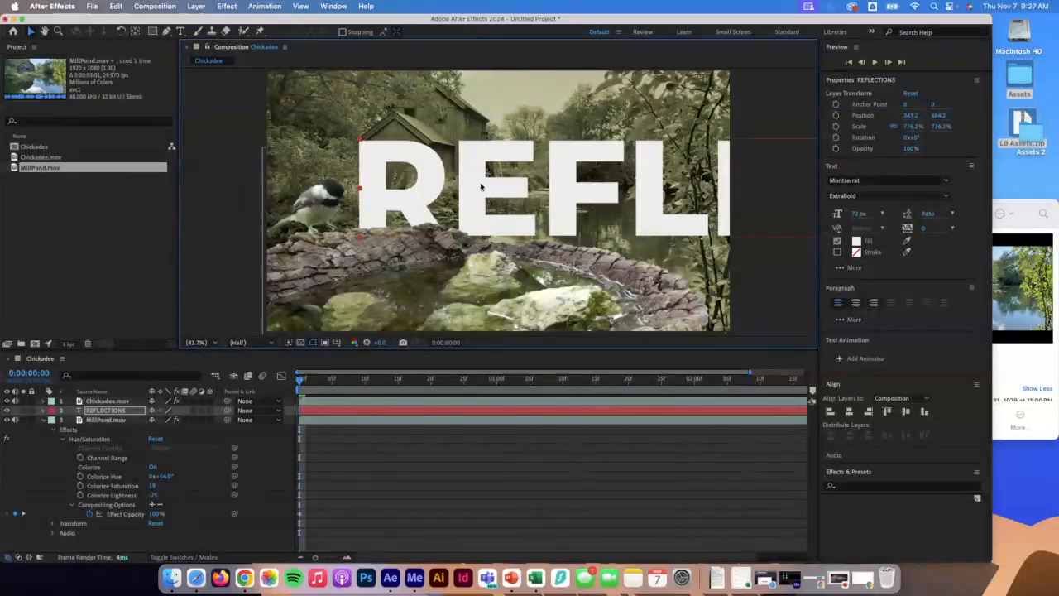
left_click_drag(373, 190, 503, 192)
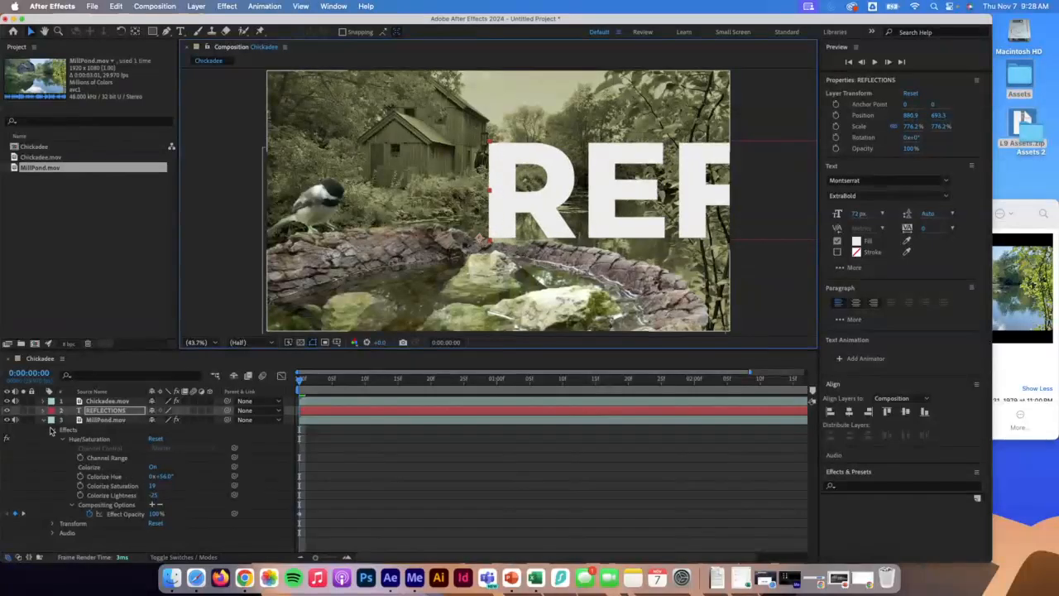
Collapse MillPond, open the text layer's Transform, keyframe Position and Opacity, and set Opacity to 26%.
left_click(44, 420)
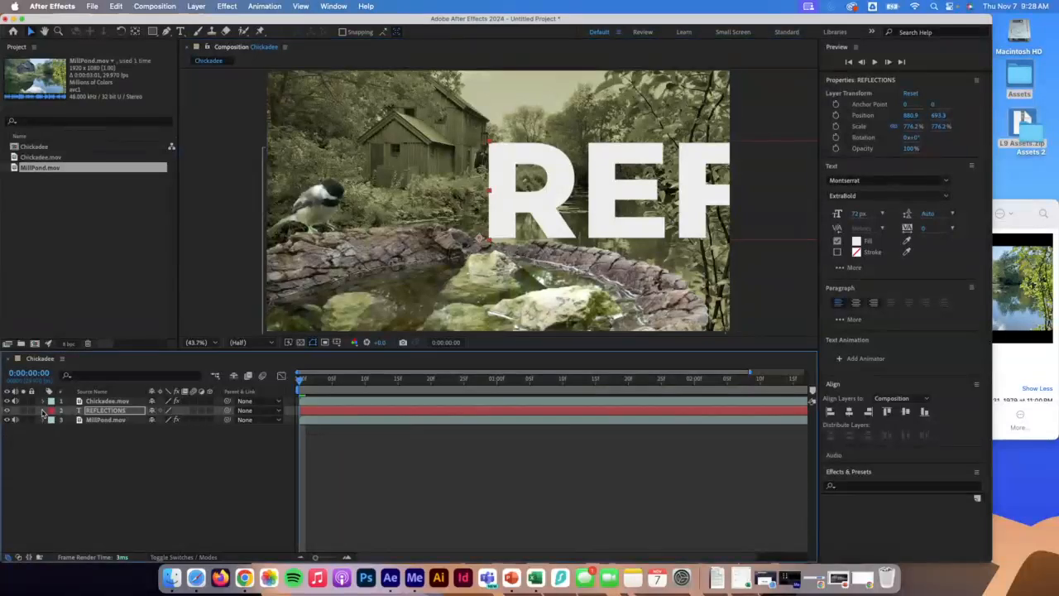
left_click(43, 411)
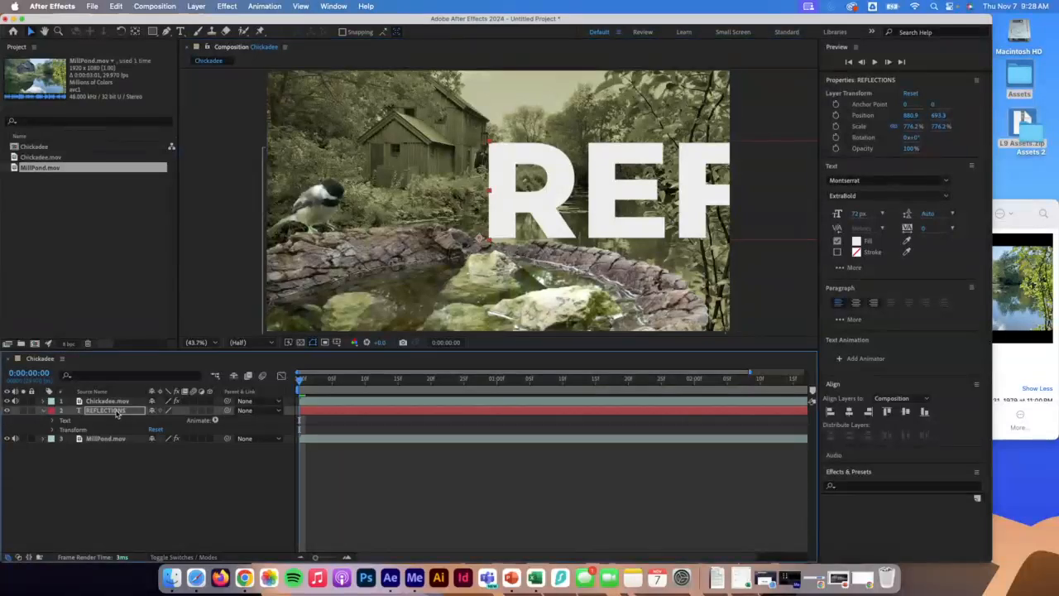
left_click(53, 429)
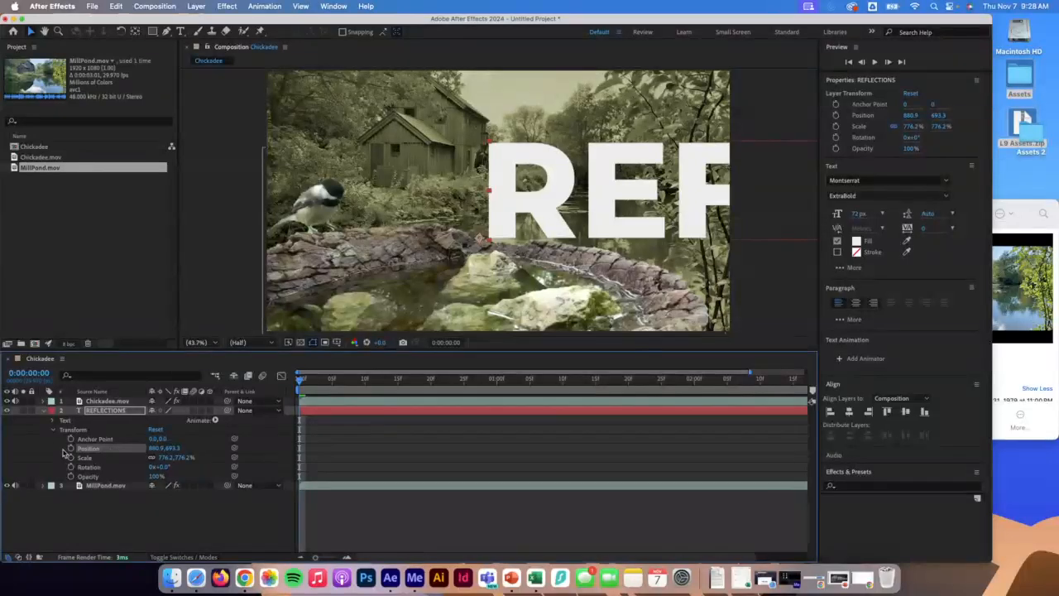
left_click(71, 448)
left_click(70, 477)
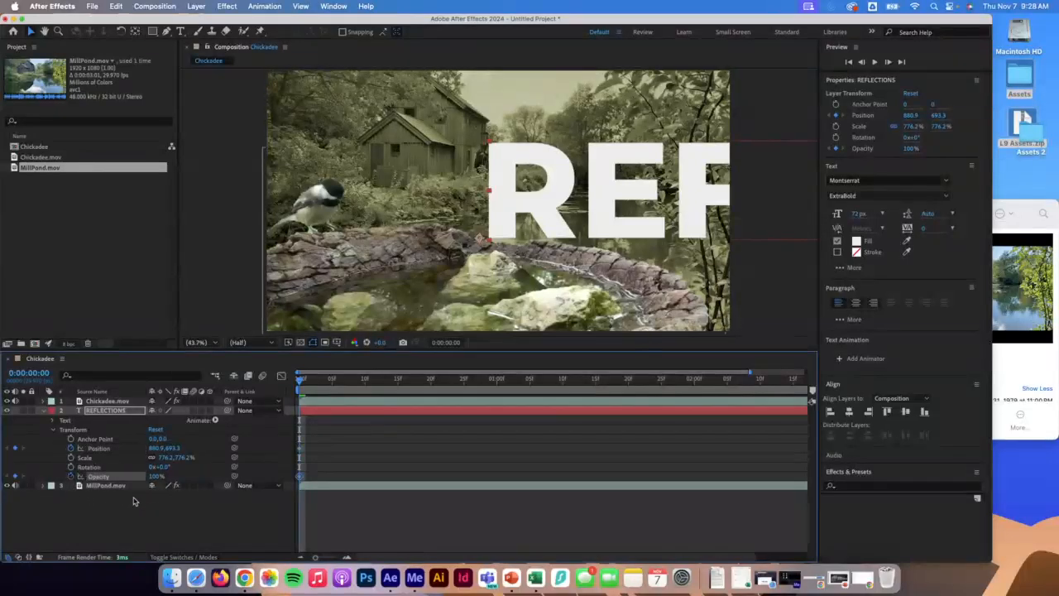
left_click_drag(157, 479, 117, 477)
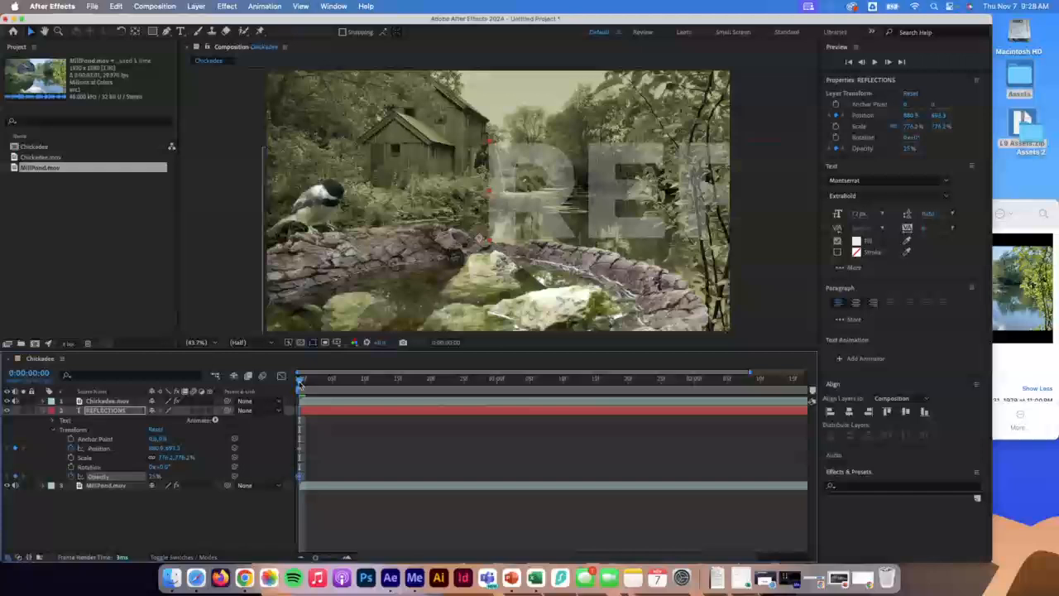
At the last frame, set the text layer's Opacity to 100%.
left_click_drag(300, 379, 817, 442)
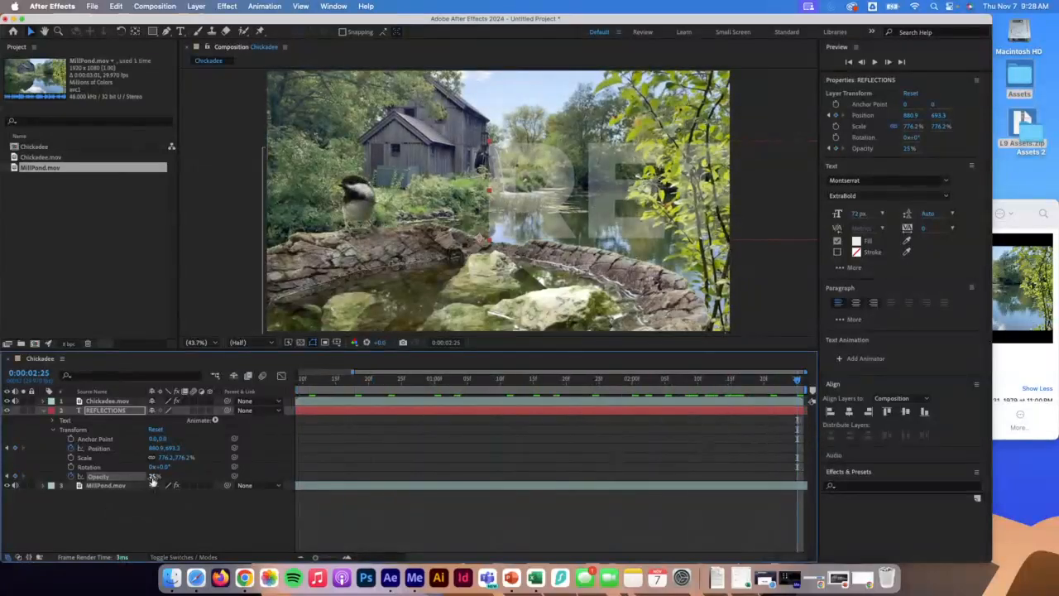
left_click_drag(155, 478, 208, 480)
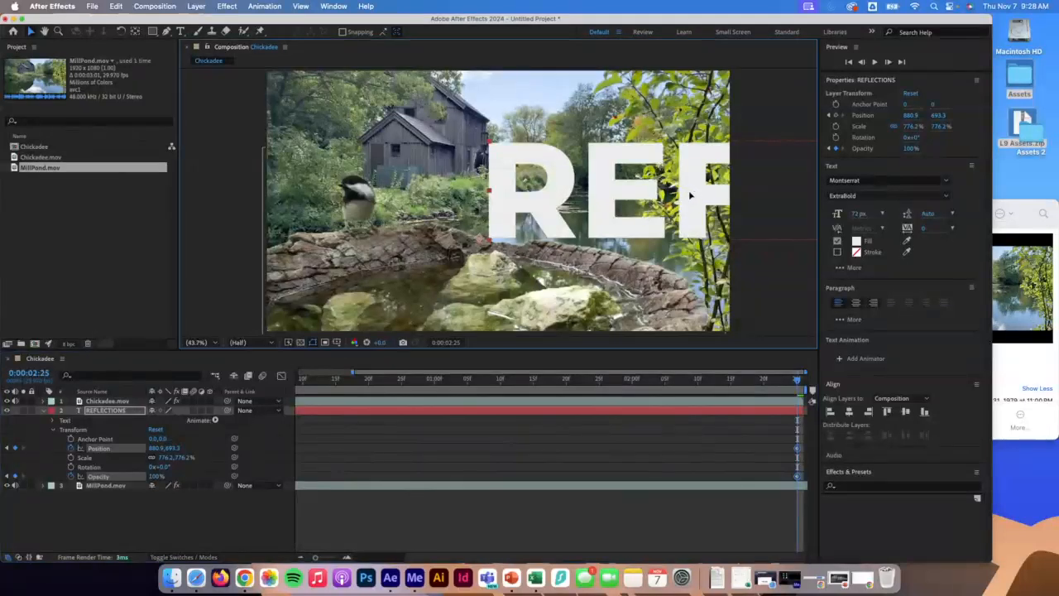
At the last frame, slide the REFLECTIONS text left to about position -2176, 693.
left_click_drag(694, 195, 401, 191)
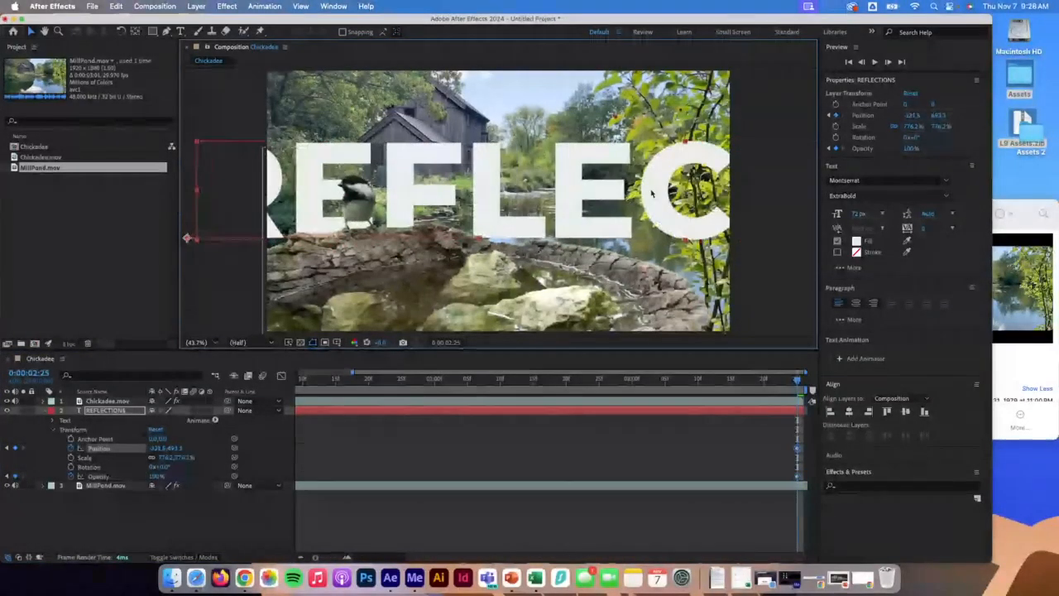
double_click(605, 197)
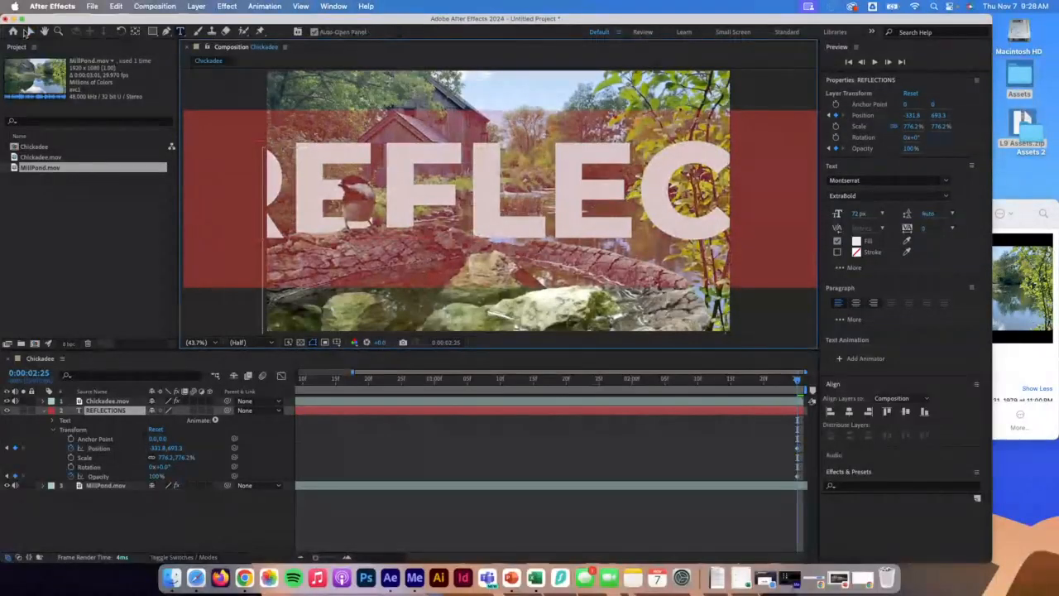
left_click(30, 31)
left_click_drag(656, 203, 440, 205)
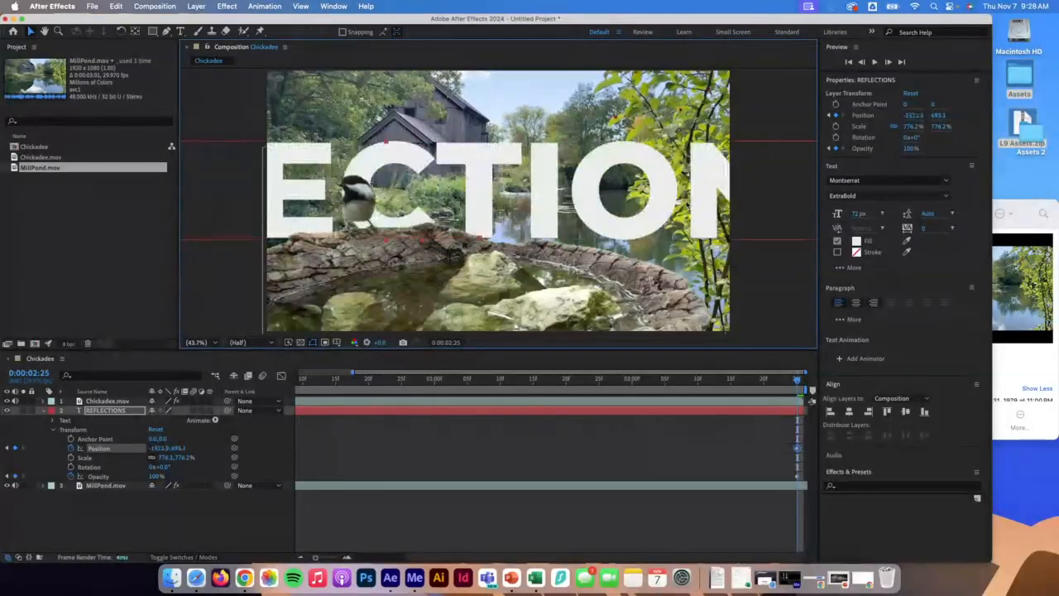
left_click_drag(693, 205, 547, 201)
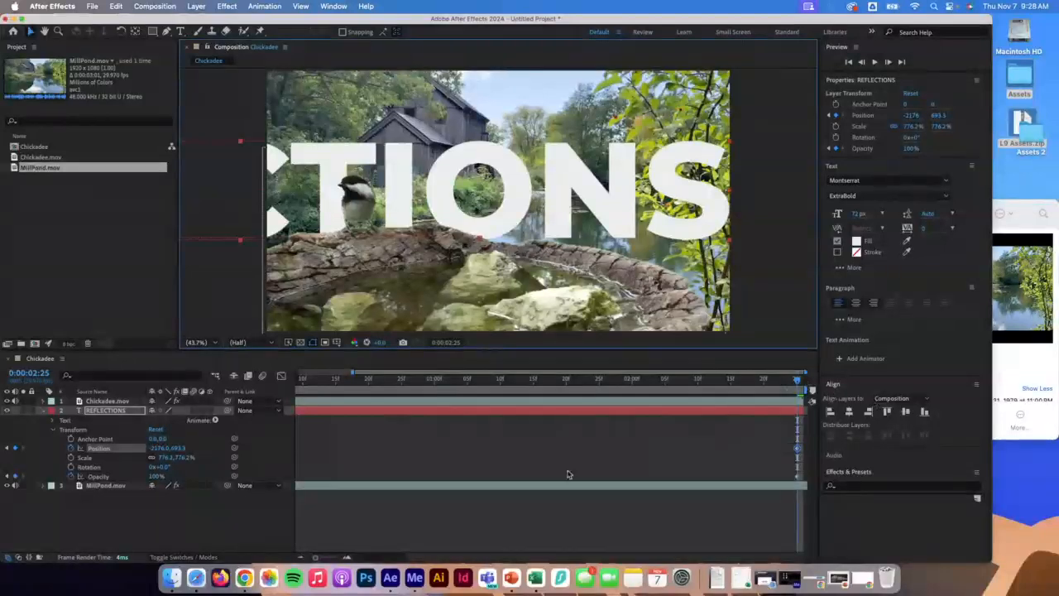
left_click_drag(793, 383, 825, 437)
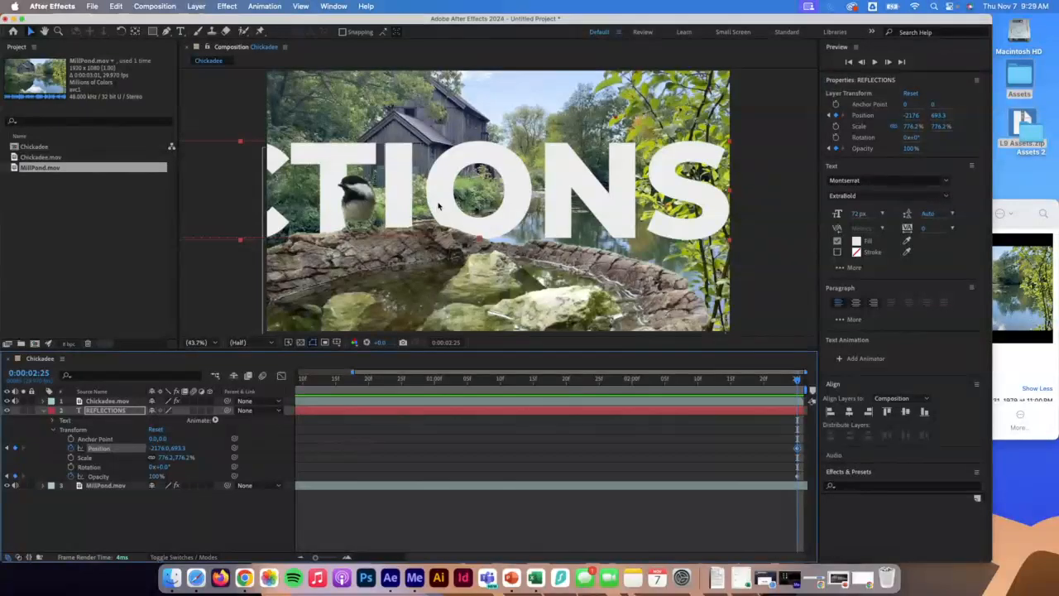
Save the project as L9 in the Assets folder.
left_click(92, 6)
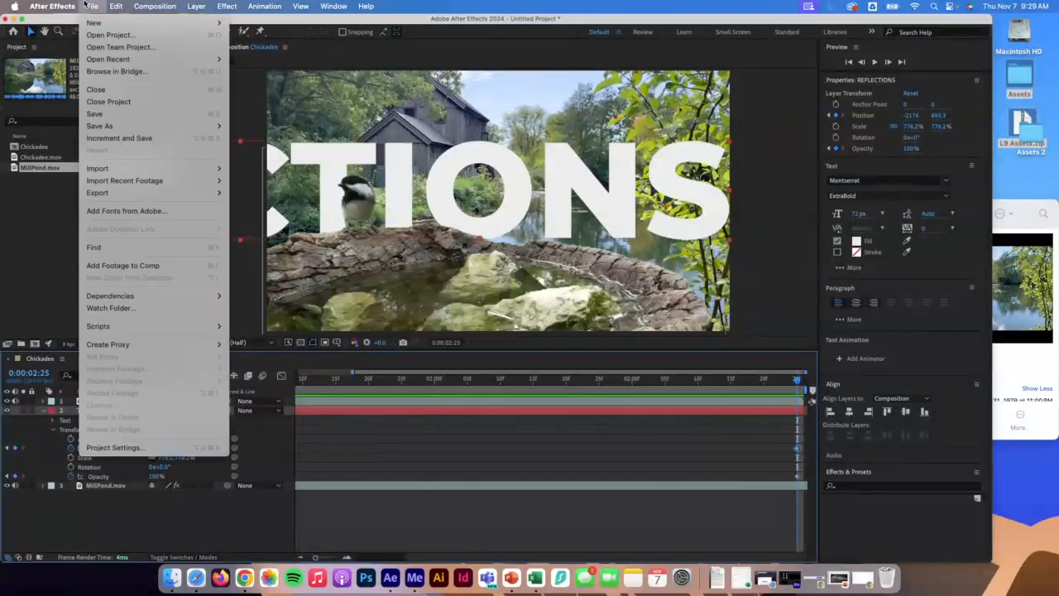
mouse_move(126, 128)
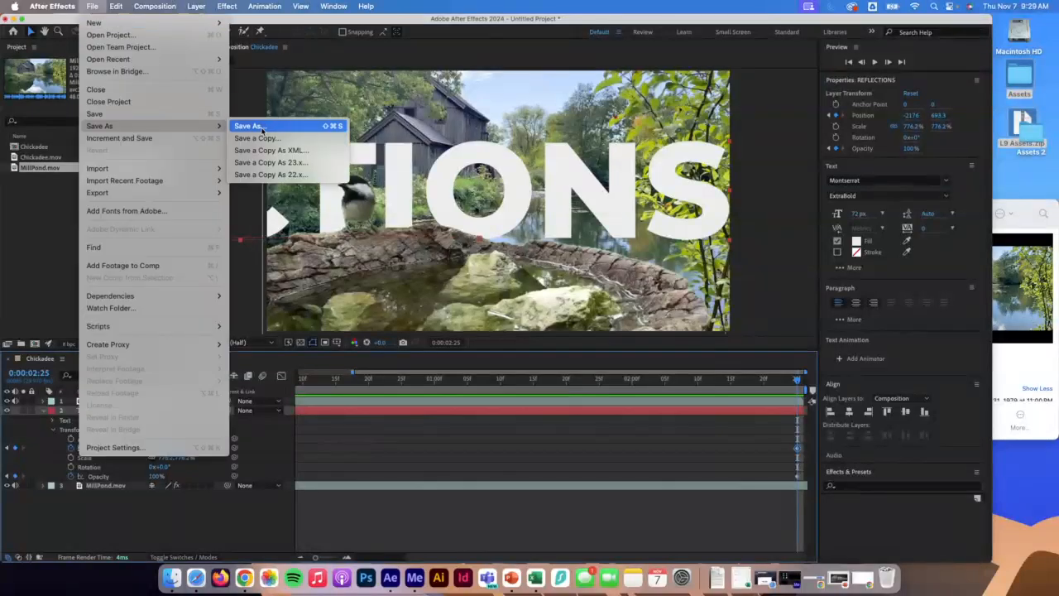
left_click(266, 129)
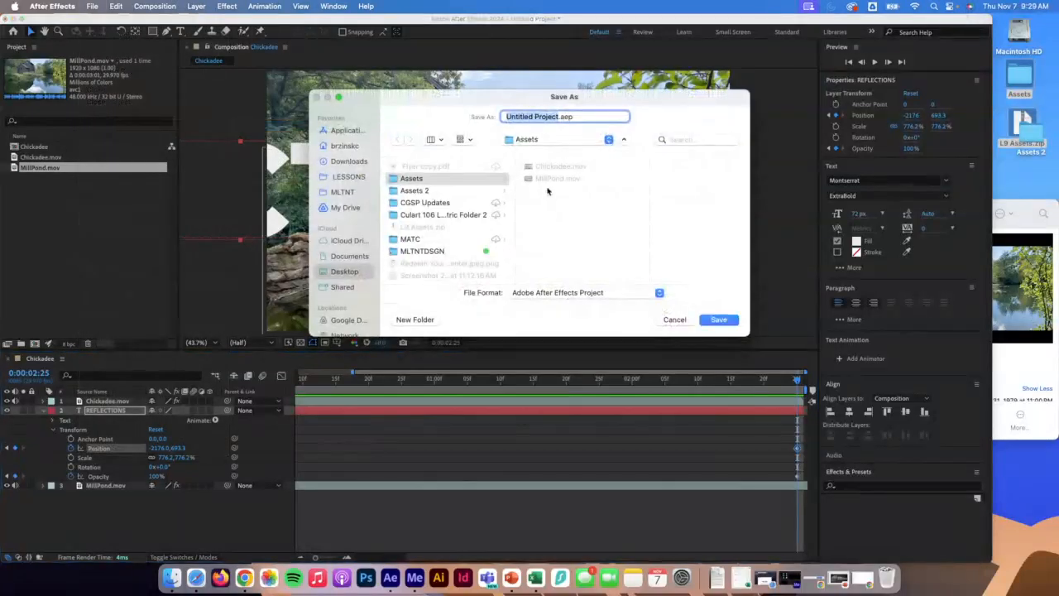
type("L")
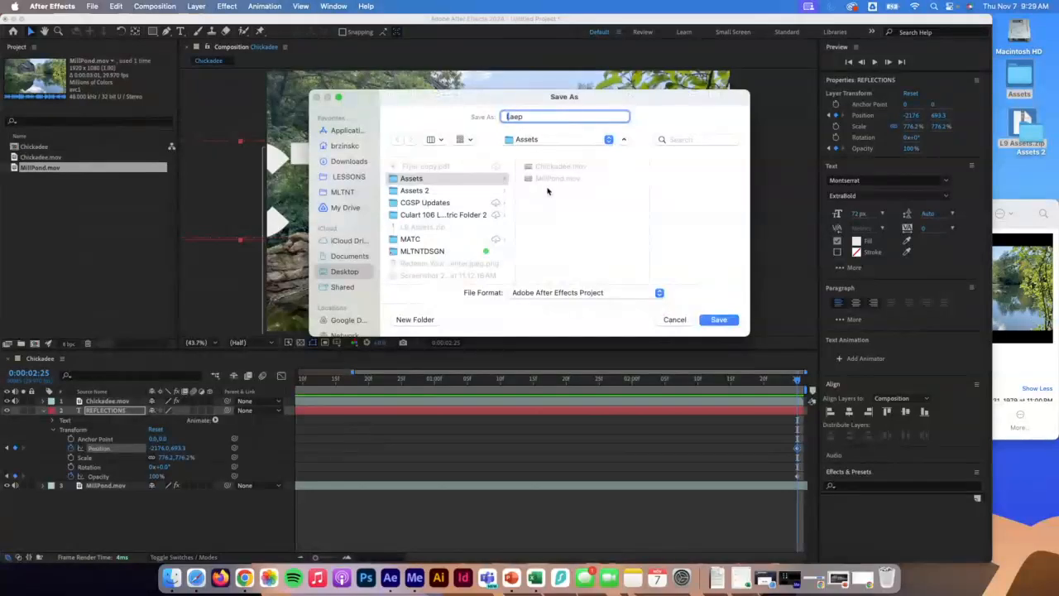
type("9")
key("Return")
scroll(511, 274, "up", 1)
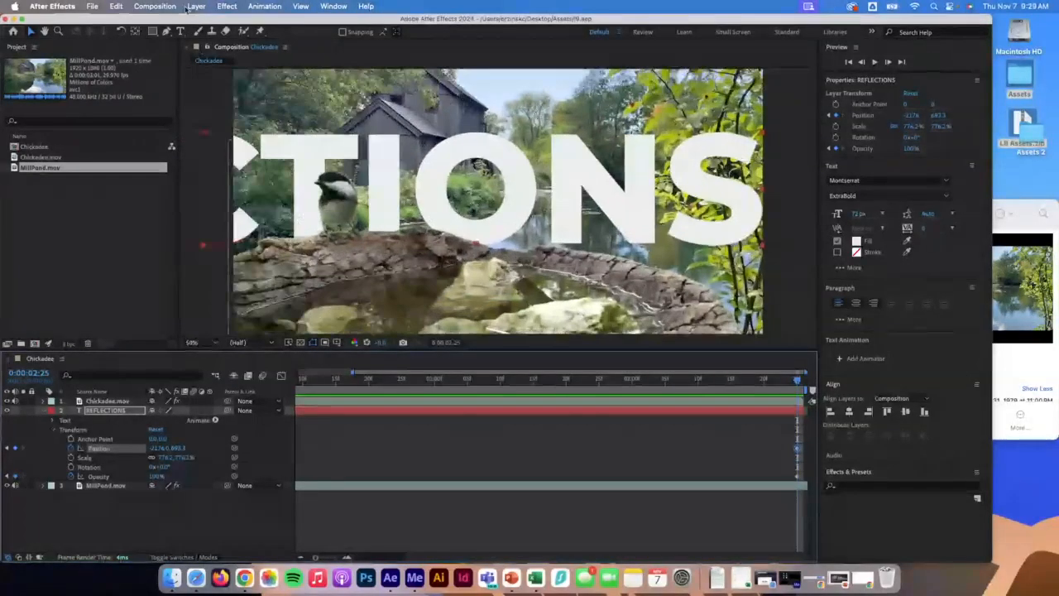
Add the Chickadee composition to the Adobe Media Encoder queue and switch to Media Encoder.
left_click(89, 5)
mouse_move(116, 192)
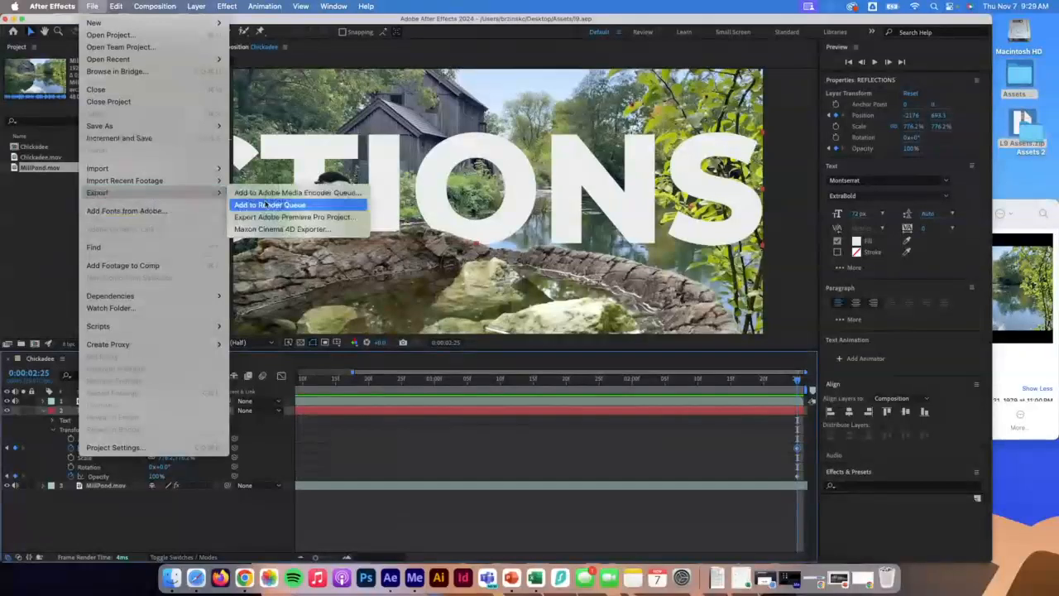
left_click(301, 193)
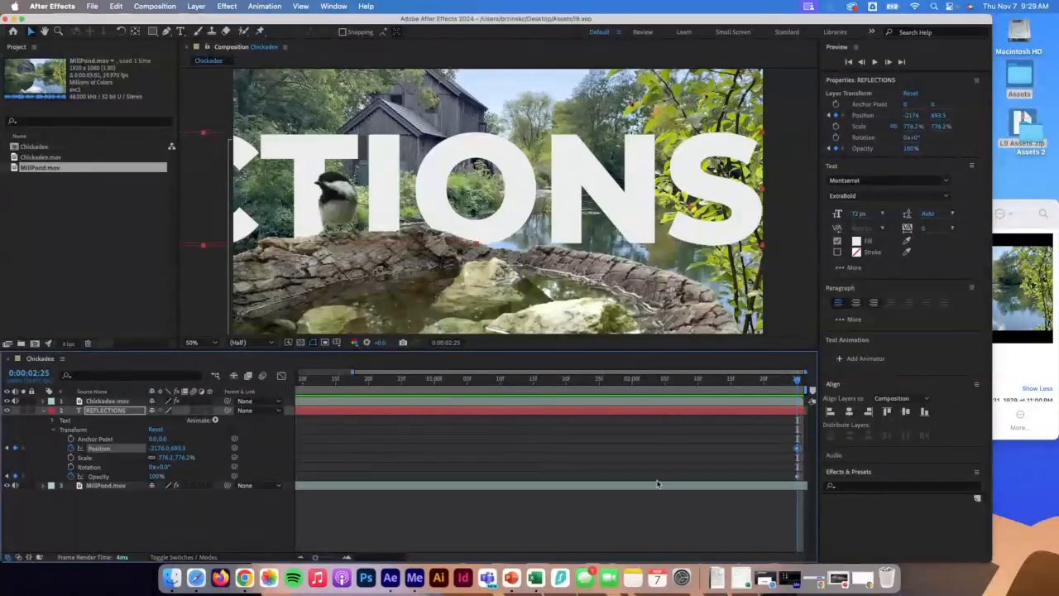
left_click(414, 576)
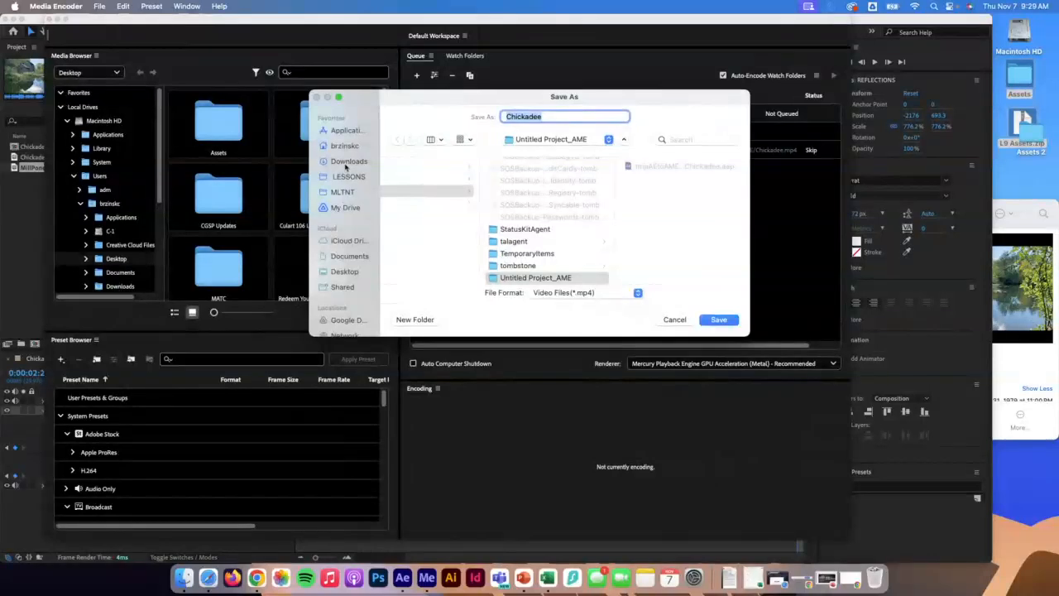
Save the MP4 render output to the Desktop, naming it L9- followed by the student's last name.
left_click(345, 272)
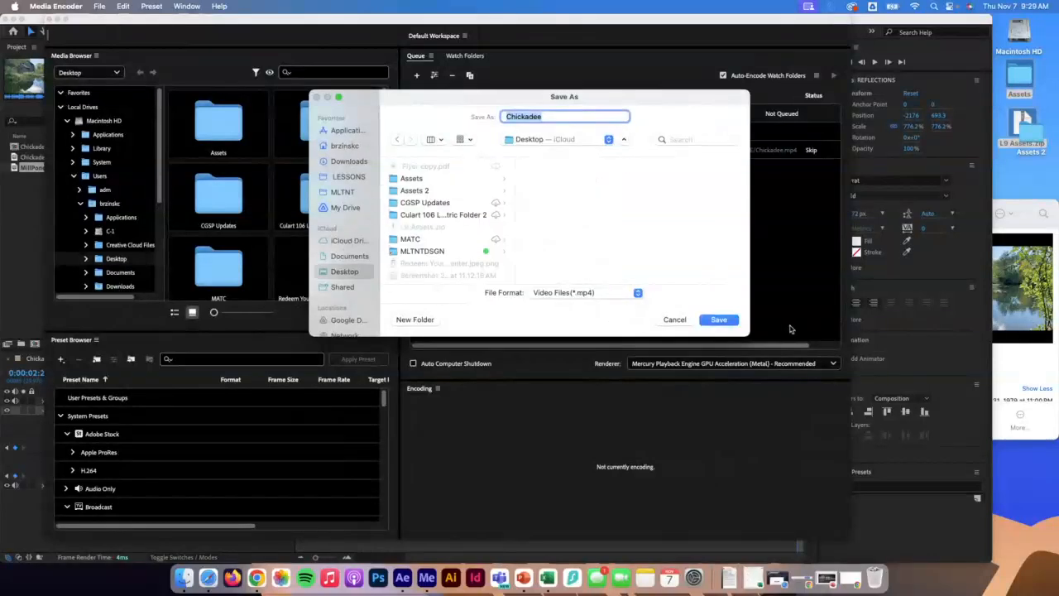
left_click(719, 320)
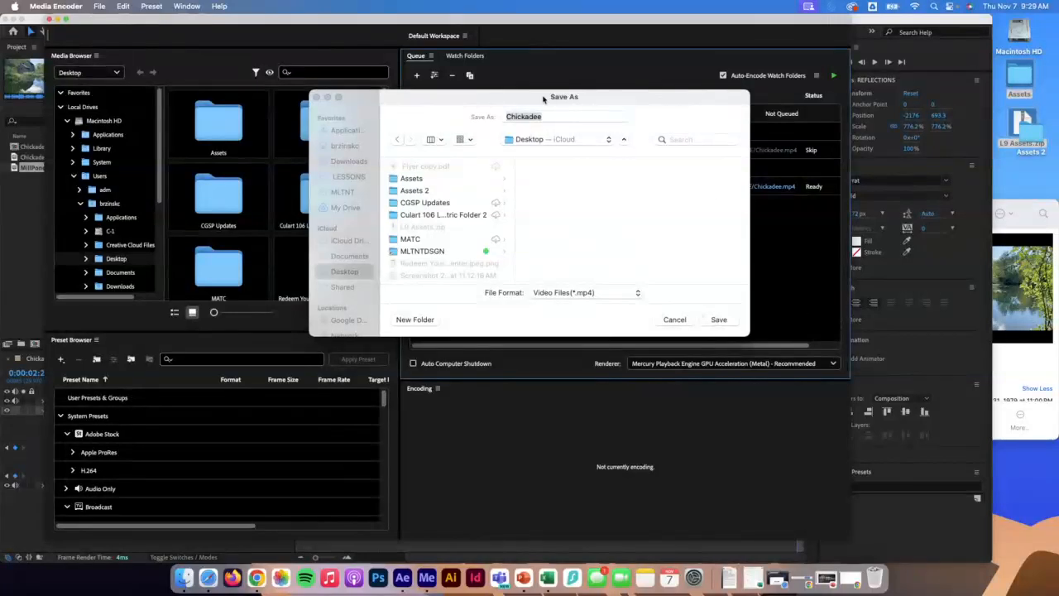
type("L9-brzinski")
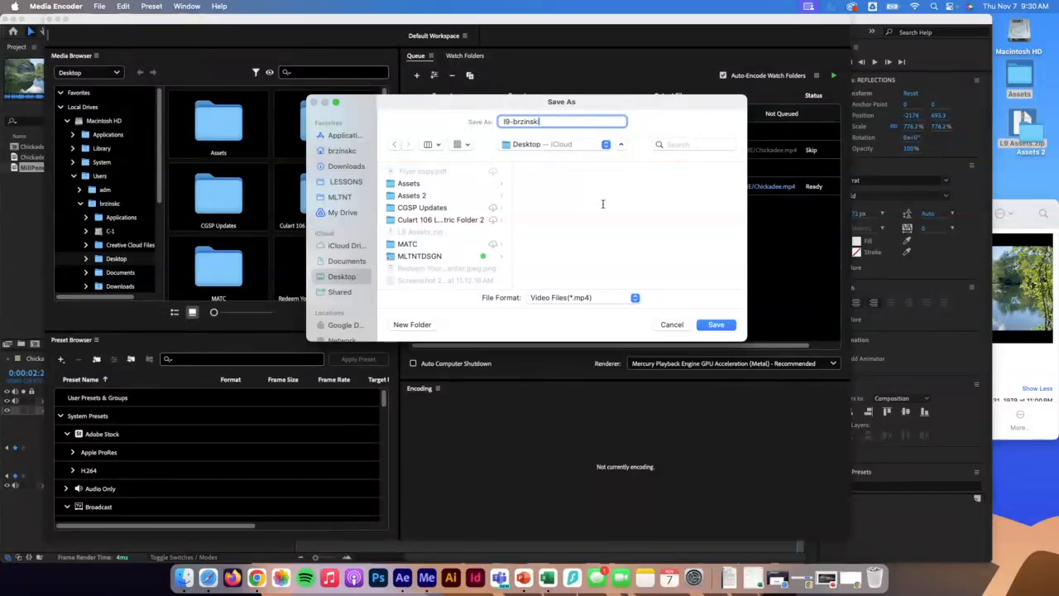
left_click(716, 324)
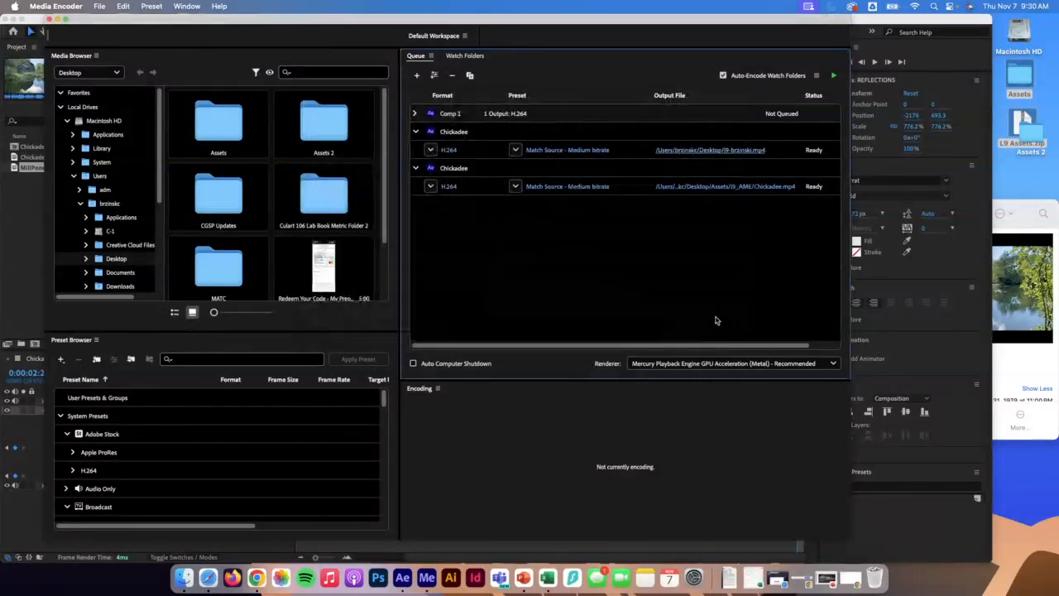
Return to After Effects and preview the REFLECTIONS animation from the first frame.
left_click(566, 190)
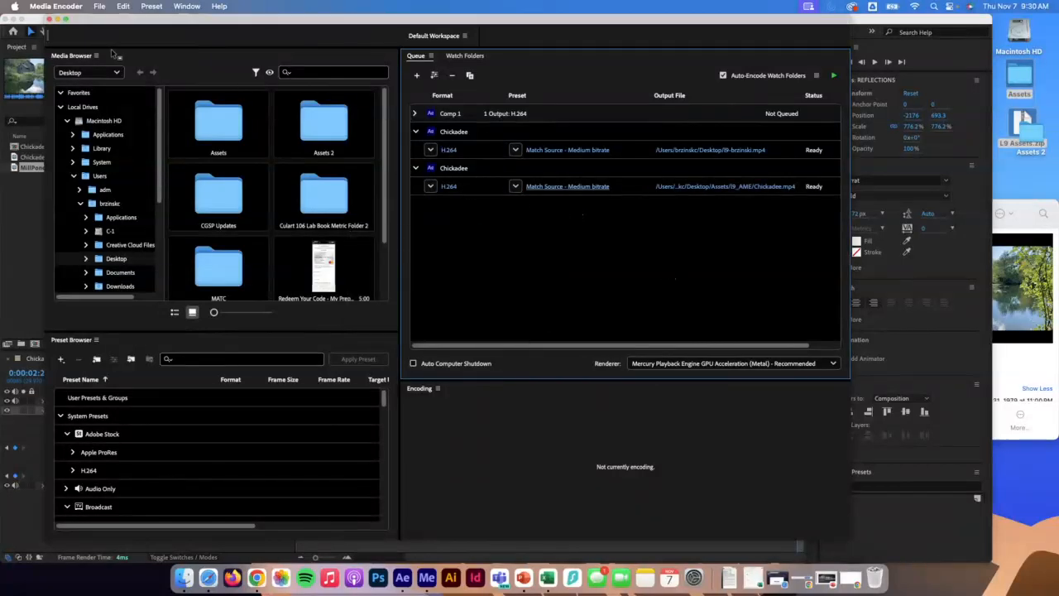
left_click(23, 216)
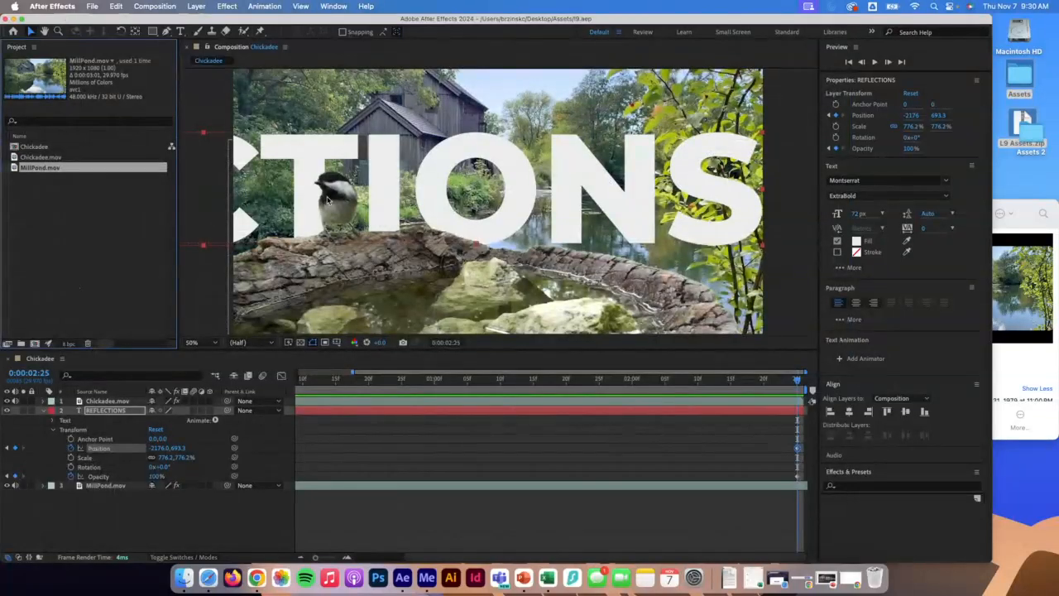
left_click(554, 380)
left_click_drag(553, 380, 513, 380)
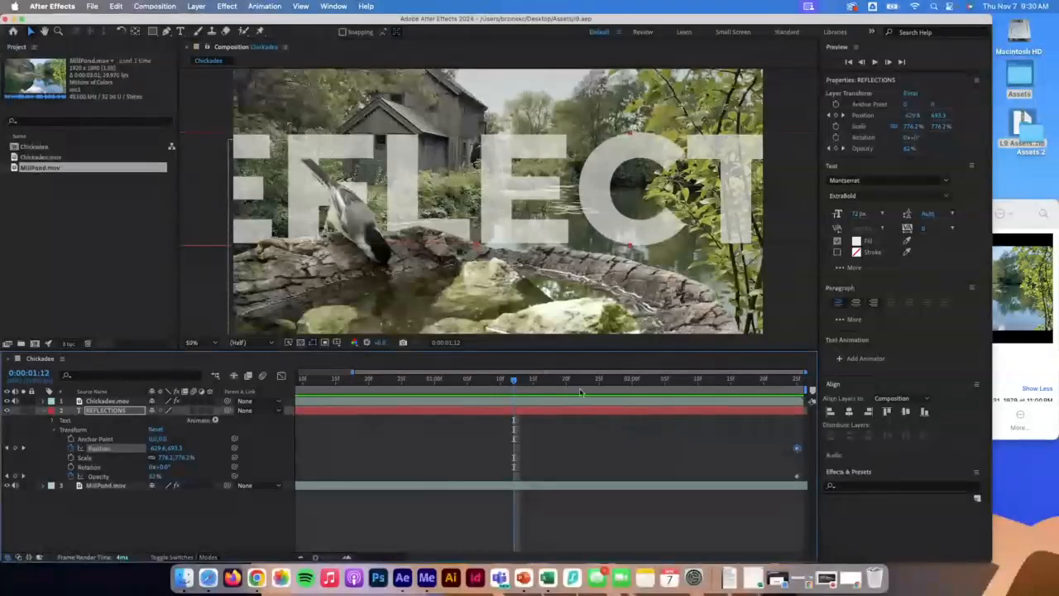
left_click_drag(511, 399, 281, 379)
key("space")
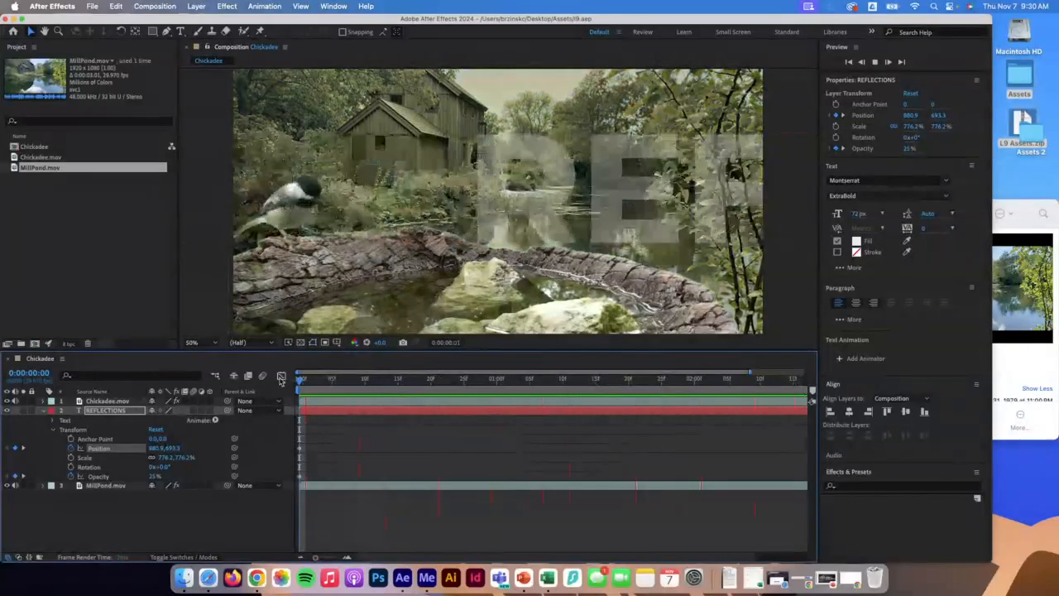
key("space")
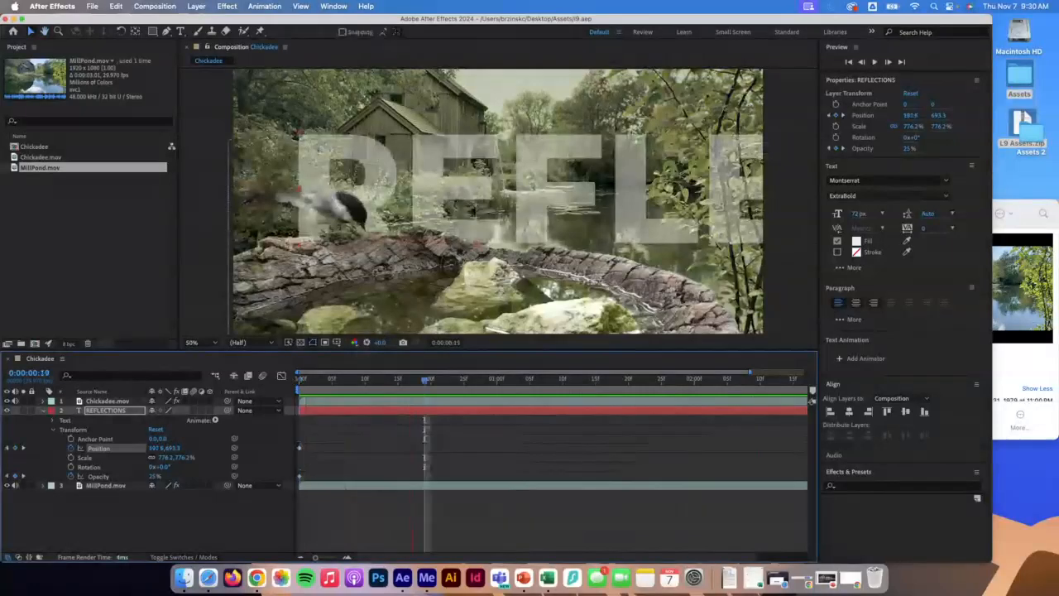